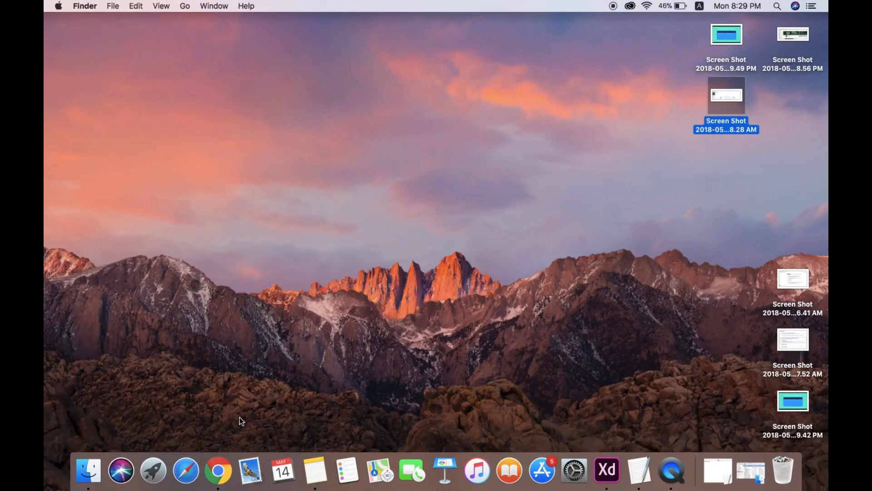
Launch Chrome from the Dock.
{"action": "left_click", "coordinate": [214, 481]}
Go to designevo.com in Chrome.
{"action": "left_click", "coordinate": [180, 10]}
{"action": "type", "text": "designevo.com"}
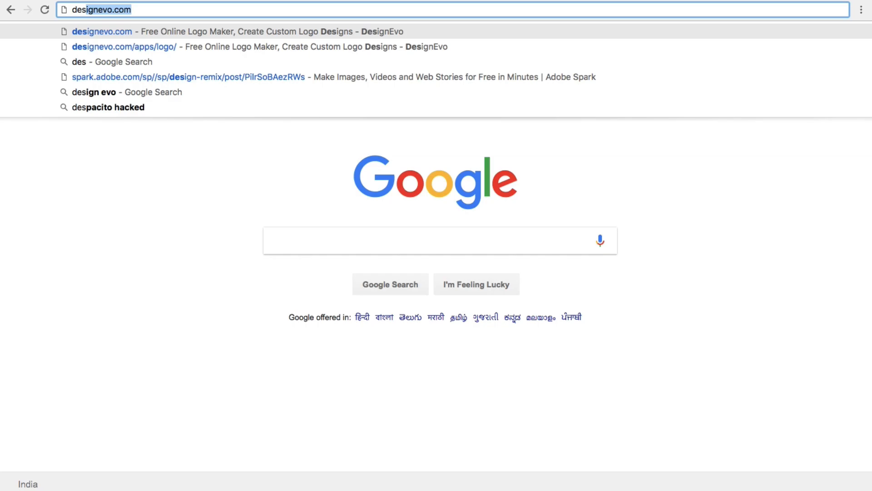
{"action": "key", "text": "Return"}
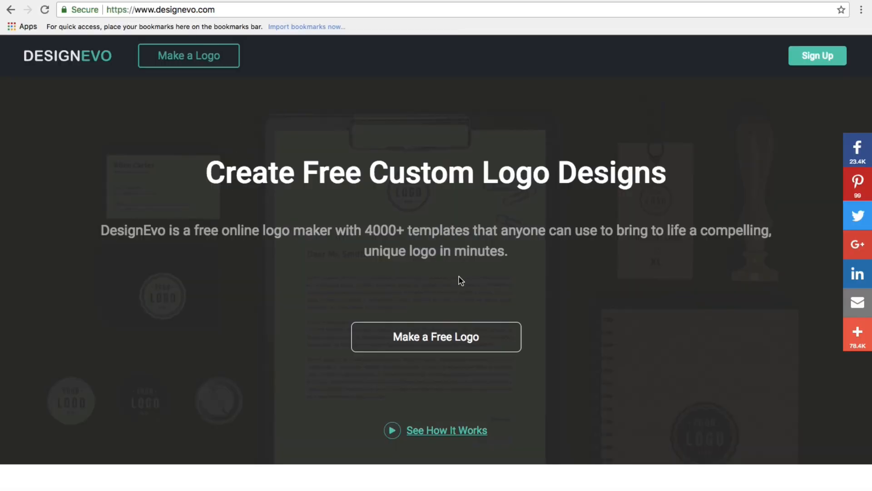
Start a free logo and browse the Popular logo templates.
{"action": "left_click", "coordinate": [458, 338]}
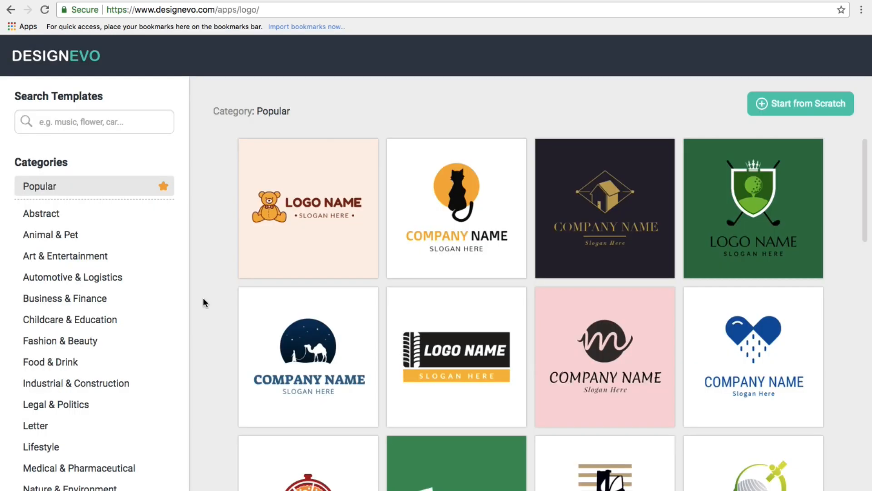
{"action": "scroll", "coordinate": [203, 297], "scroll_direction": "down", "scroll_amount": 10}
{"action": "scroll", "coordinate": [353, 181], "scroll_direction": "up", "scroll_amount": 10}
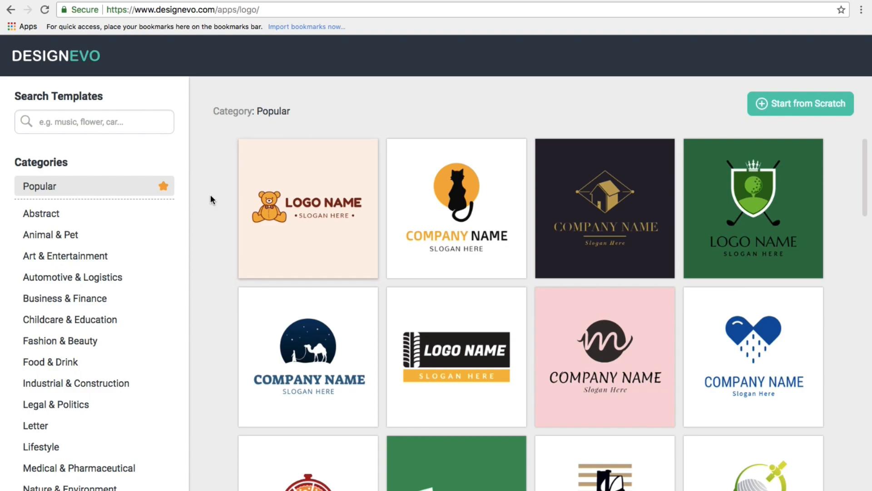
{"action": "scroll", "coordinate": [121, 332], "scroll_direction": "down", "scroll_amount": 3}
{"action": "scroll", "coordinate": [122, 334], "scroll_direction": "up", "scroll_amount": 3}
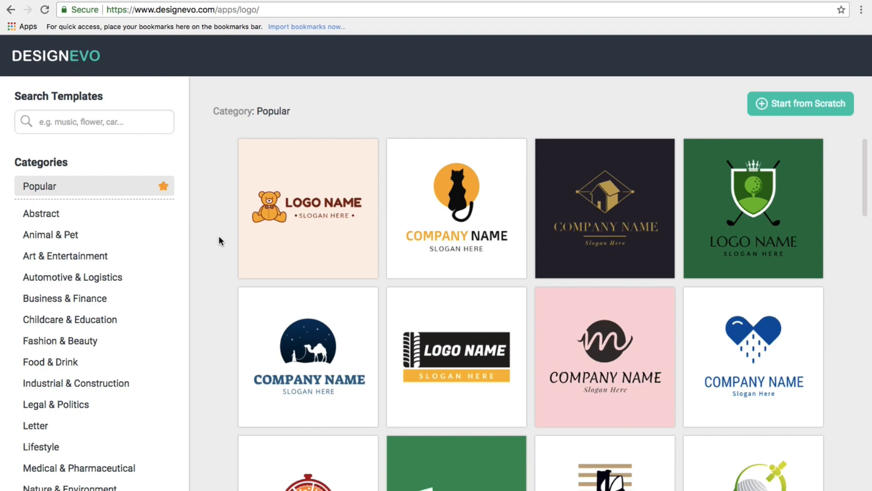
{"action": "scroll", "coordinate": [47, 301], "scroll_direction": "down", "scroll_amount": 3}
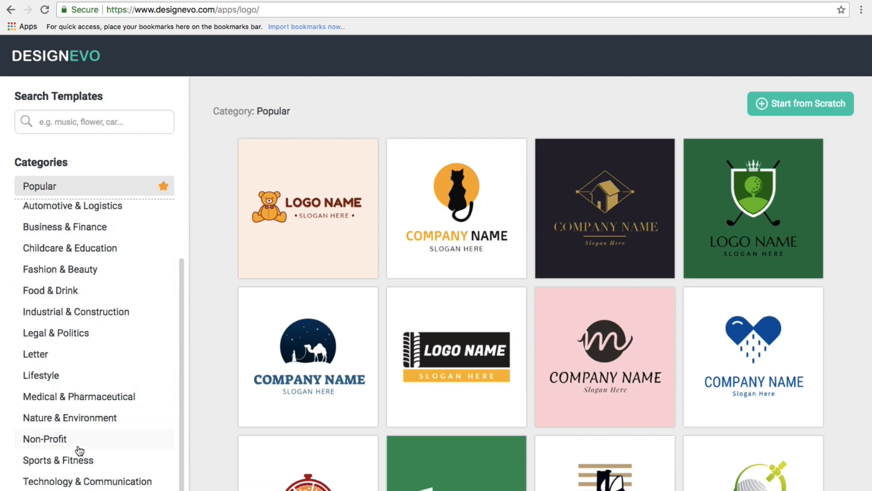
Show the Technology & Communication templates and scroll to the dark hexagon phone design.
{"action": "left_click", "coordinate": [83, 482]}
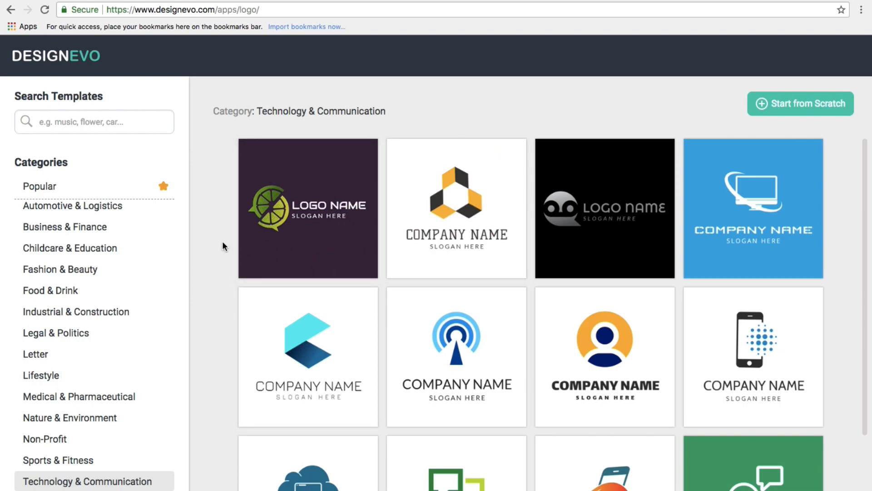
{"action": "scroll", "coordinate": [203, 297], "scroll_direction": "down", "scroll_amount": 9}
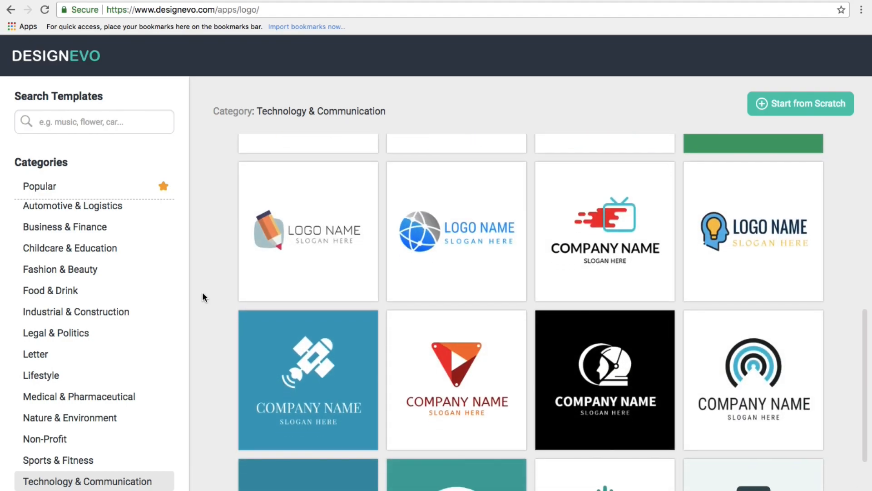
{"action": "scroll", "coordinate": [204, 318], "scroll_direction": "down", "scroll_amount": 3}
{"action": "scroll", "coordinate": [205, 323], "scroll_direction": "up", "scroll_amount": 8}
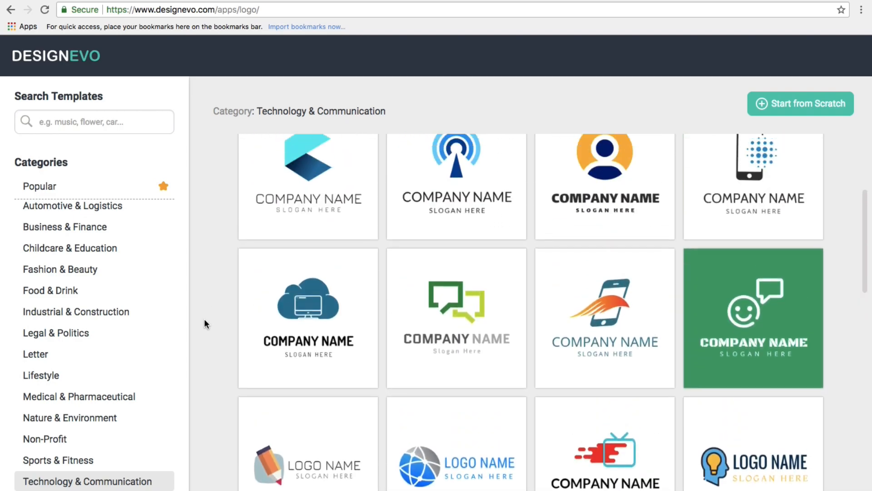
{"action": "scroll", "coordinate": [204, 323], "scroll_direction": "up", "scroll_amount": 3}
{"action": "scroll", "coordinate": [204, 323], "scroll_direction": "down", "scroll_amount": 10}
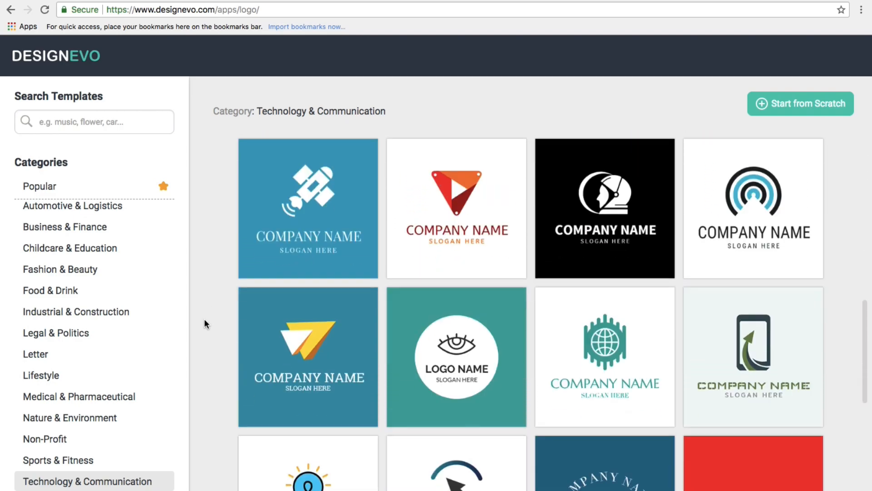
{"action": "scroll", "coordinate": [203, 318], "scroll_direction": "down", "scroll_amount": 10}
{"action": "scroll", "coordinate": [204, 318], "scroll_direction": "up", "scroll_amount": 8}
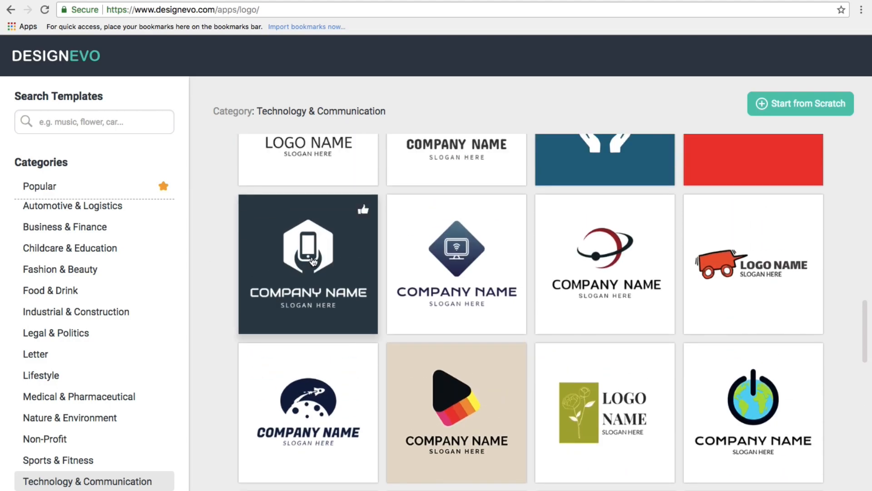
Pick the dark hexagon phone template with name 'Tech Raj' and slogan 'Think Complex, Do Simple'.
{"action": "left_click", "coordinate": [313, 260]}
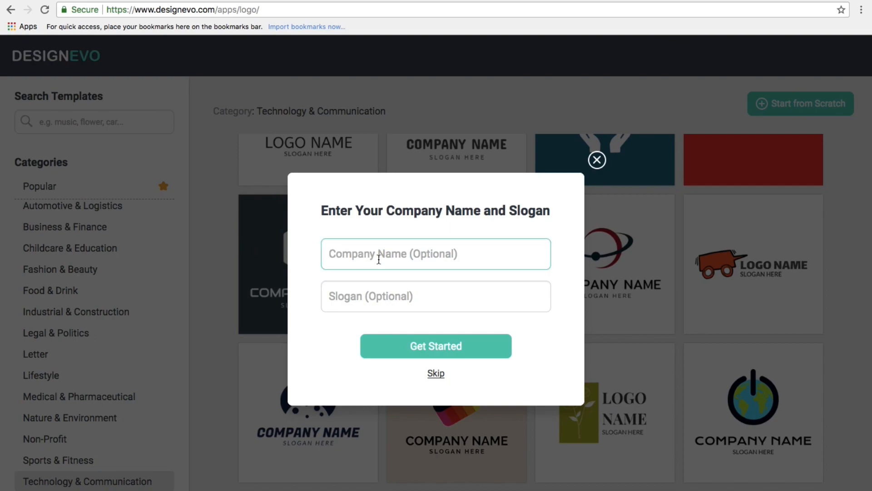
{"action": "type", "text": "Tech Raj"}
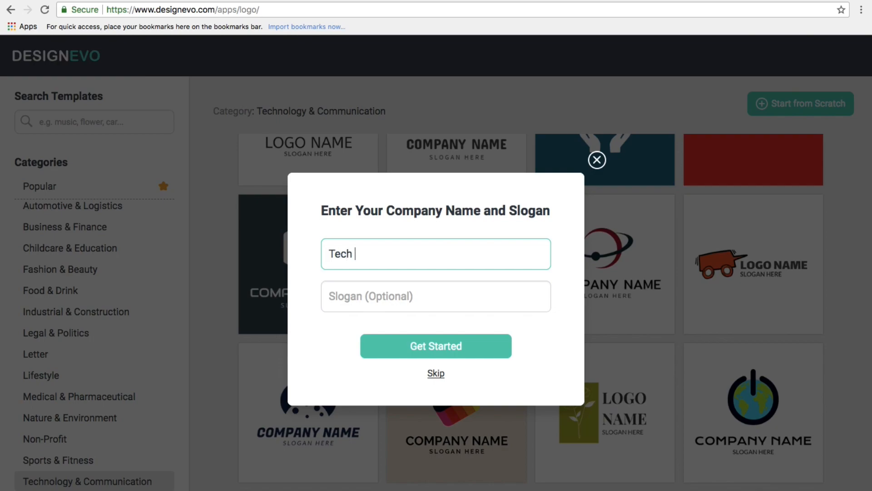
{"action": "left_click", "coordinate": [416, 287]}
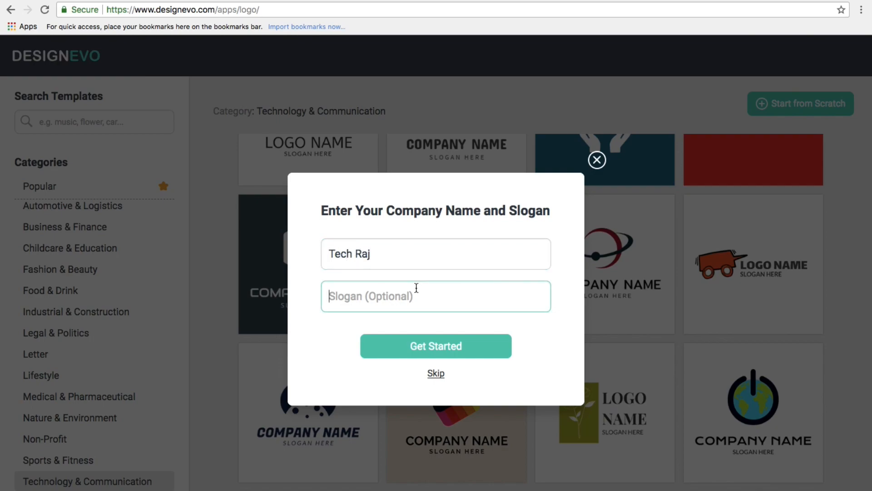
{"action": "type", "text": "Th"}
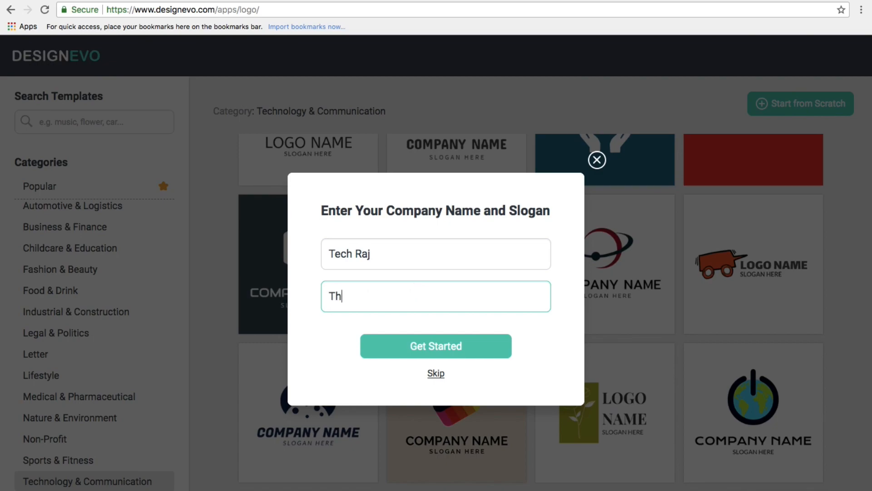
{"action": "type", "text": "ink Compplex, Do Simple"}
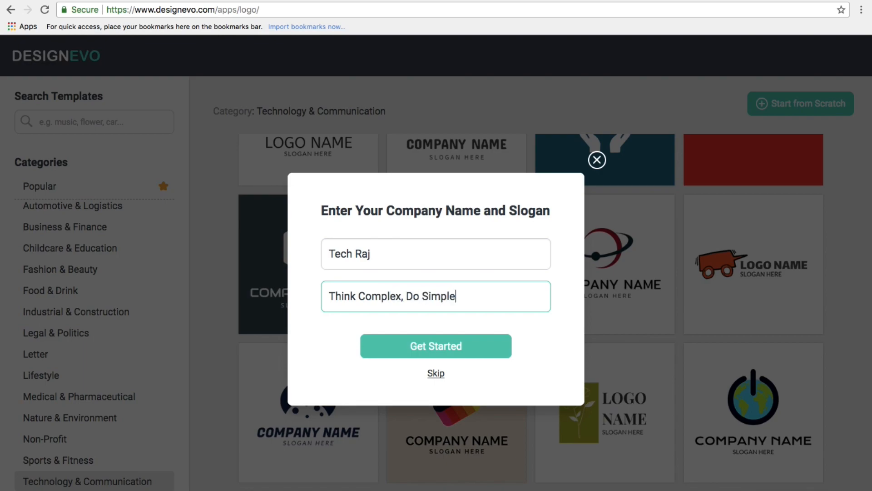
{"action": "left_click", "coordinate": [425, 351]}
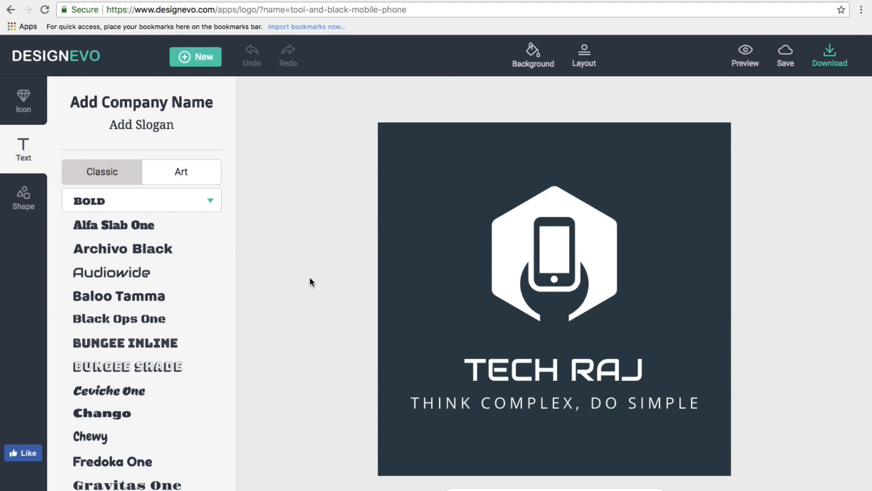
{"action": "left_click", "coordinate": [542, 366]}
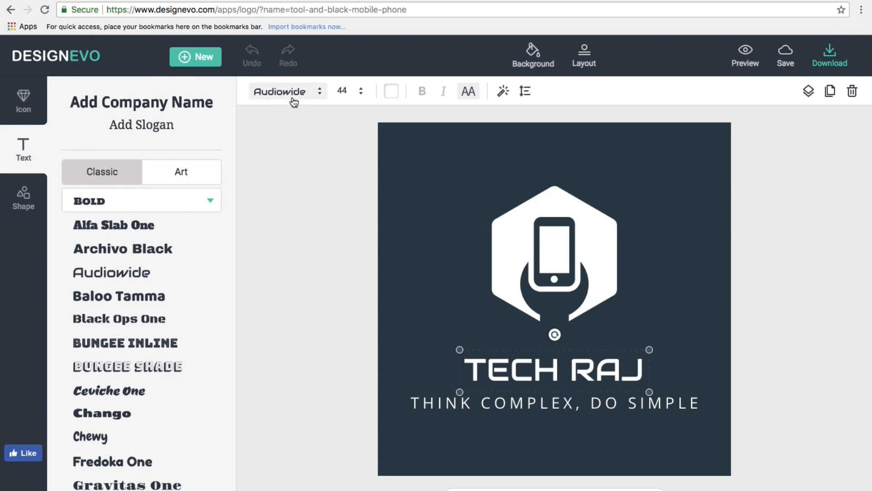
{"action": "left_click", "coordinate": [280, 93]}
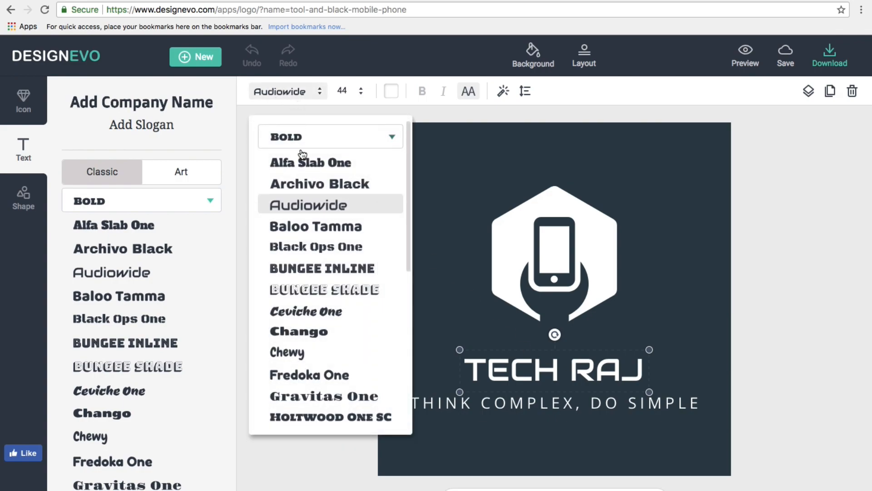
{"action": "left_click", "coordinate": [312, 186]}
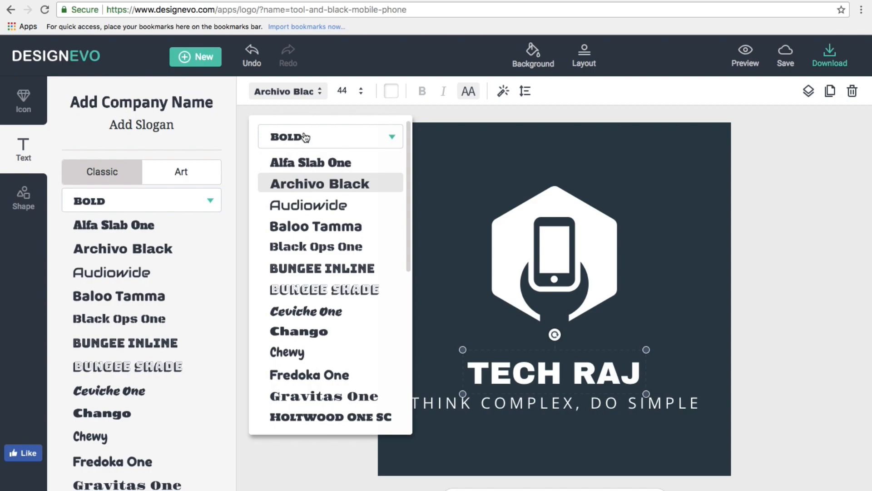
{"action": "left_click", "coordinate": [325, 230]}
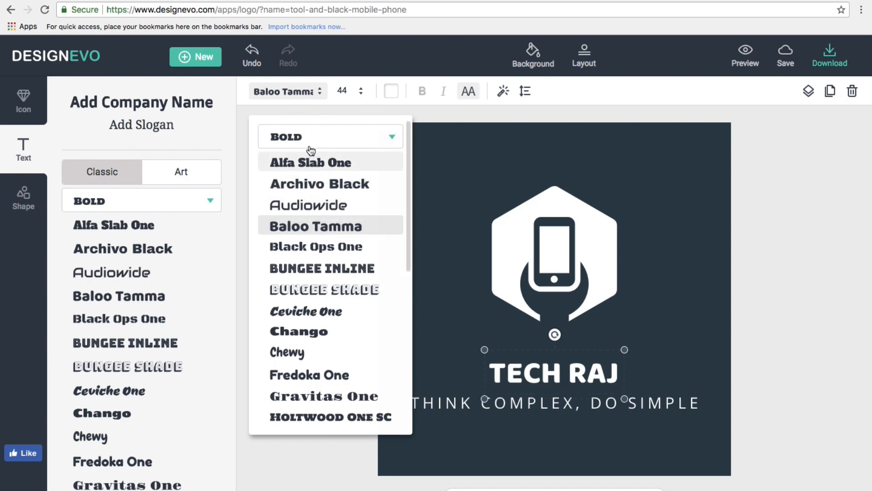
{"action": "left_click", "coordinate": [325, 268]}
{"action": "left_click", "coordinate": [338, 349]}
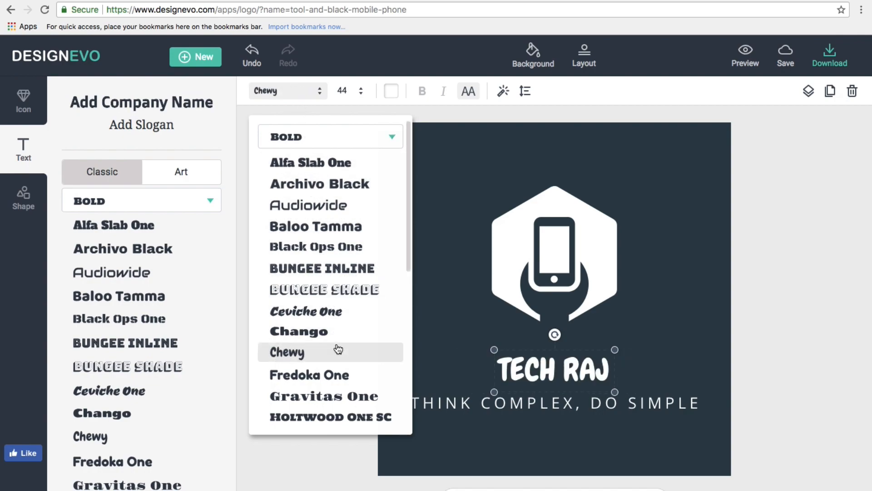
{"action": "left_click", "coordinate": [339, 268]}
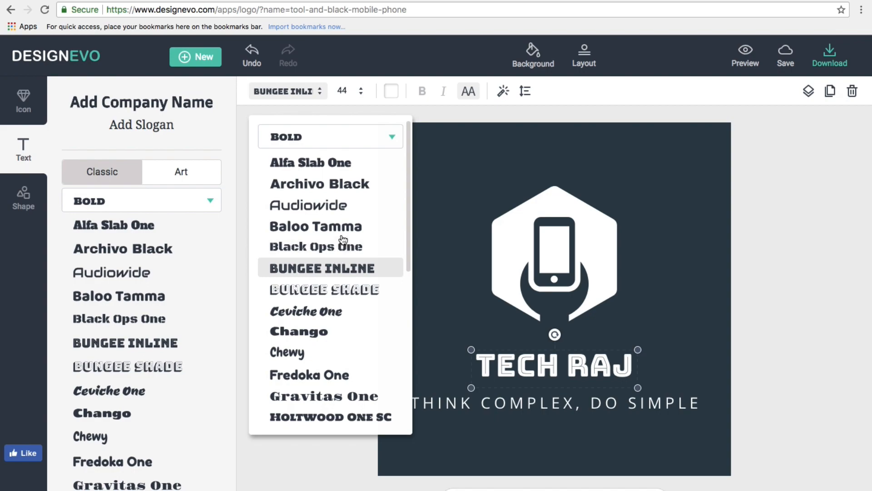
{"action": "left_click", "coordinate": [328, 206]}
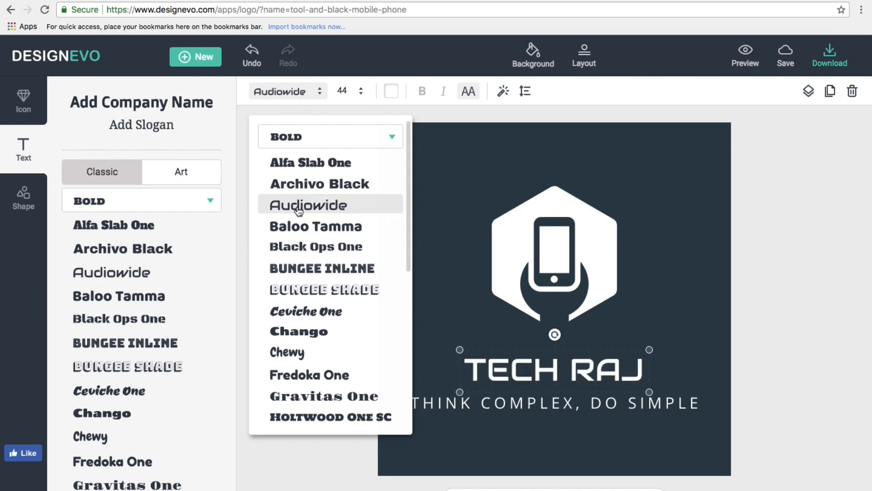
{"action": "left_click", "coordinate": [239, 164]}
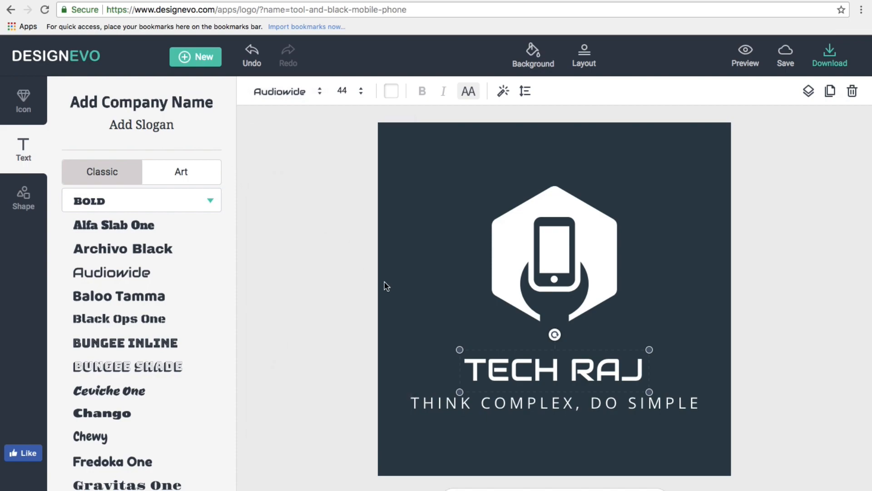
Change the slogan font from Open Sans to Concert One.
{"action": "left_click", "coordinate": [512, 407]}
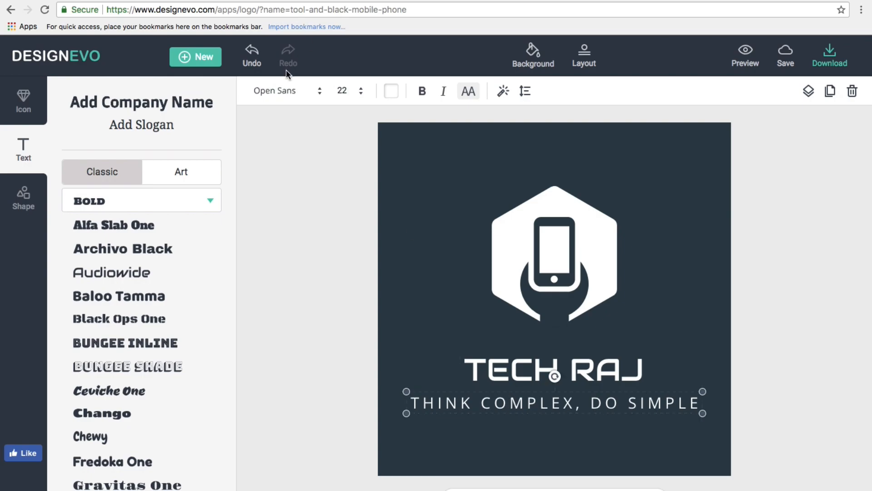
{"action": "left_click", "coordinate": [287, 91]}
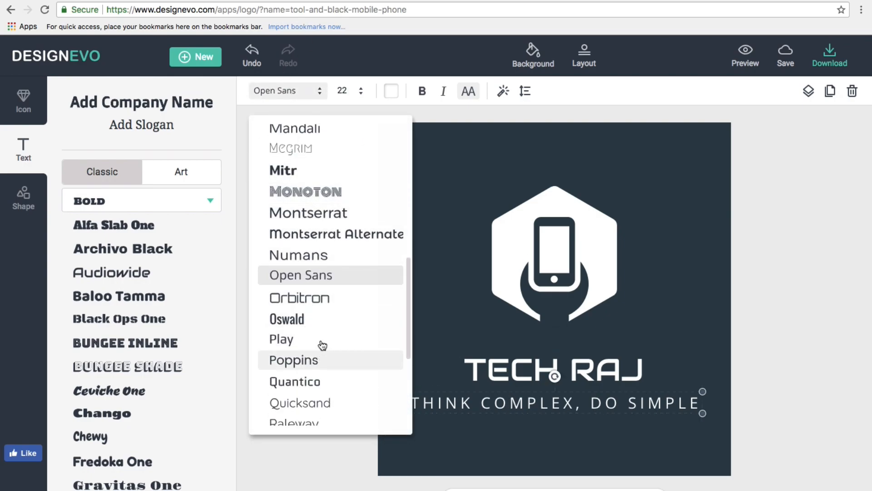
{"action": "scroll", "coordinate": [319, 272], "scroll_direction": "down", "scroll_amount": 3}
{"action": "scroll", "coordinate": [320, 271], "scroll_direction": "up", "scroll_amount": 8}
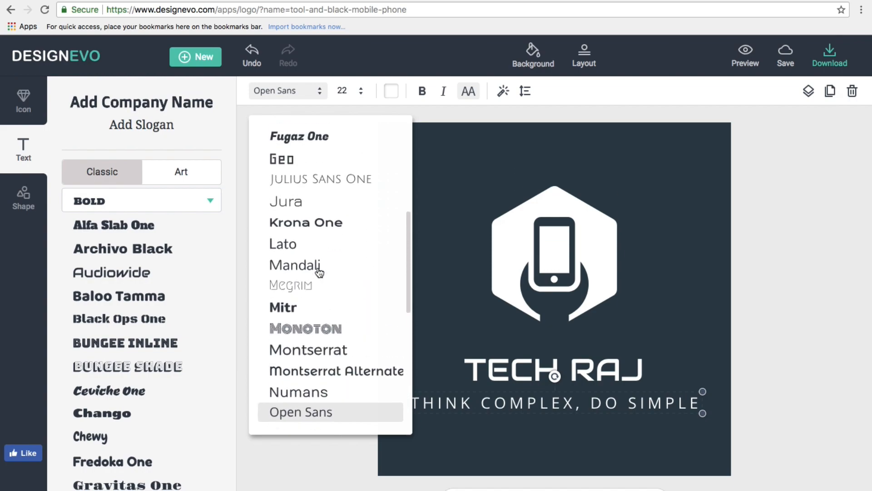
{"action": "scroll", "coordinate": [320, 271], "scroll_direction": "up", "scroll_amount": 1}
{"action": "left_click", "coordinate": [301, 217]}
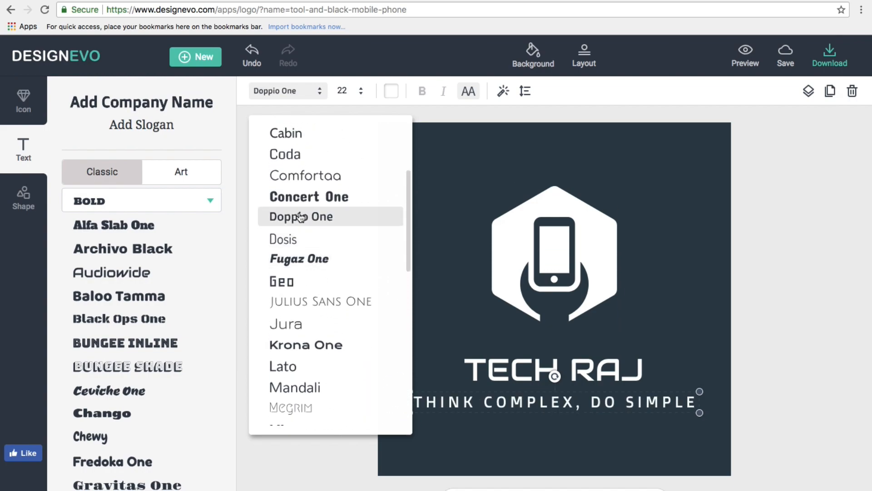
{"action": "left_click", "coordinate": [301, 202]}
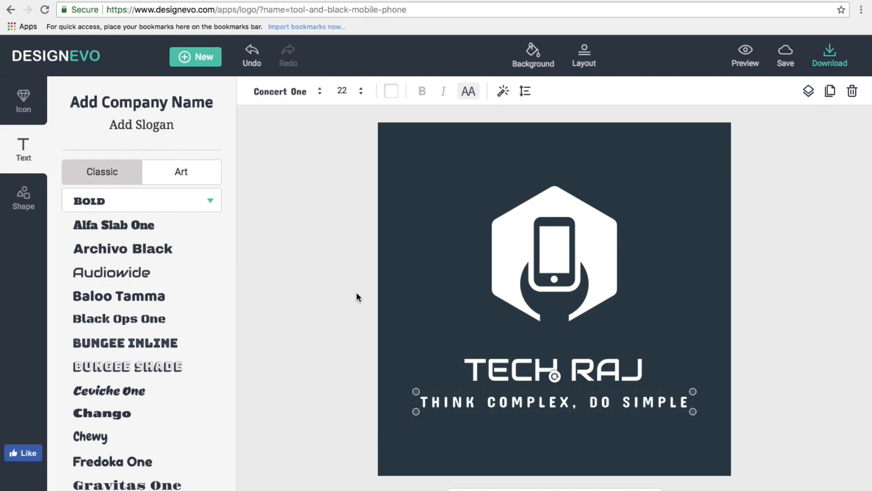
Tint the slogan text a pale teal, about C0D7D7.
{"action": "left_click", "coordinate": [391, 93]}
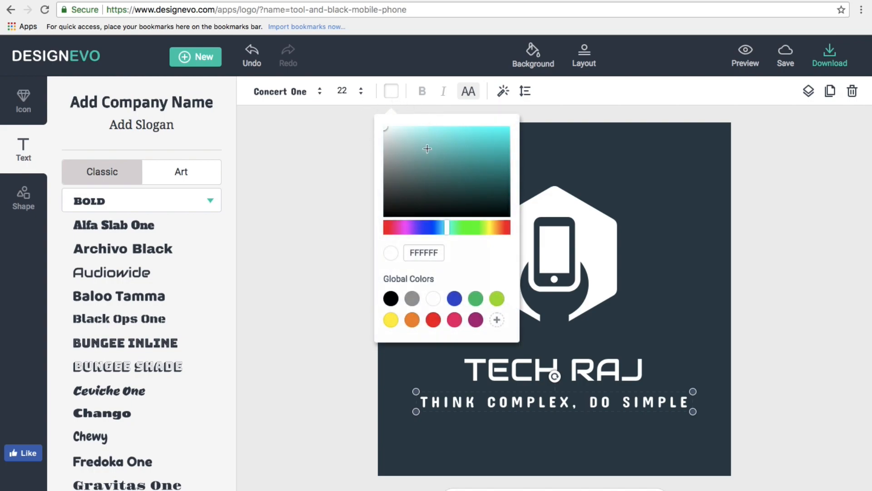
{"action": "left_click", "coordinate": [452, 151]}
{"action": "left_click", "coordinate": [406, 152]}
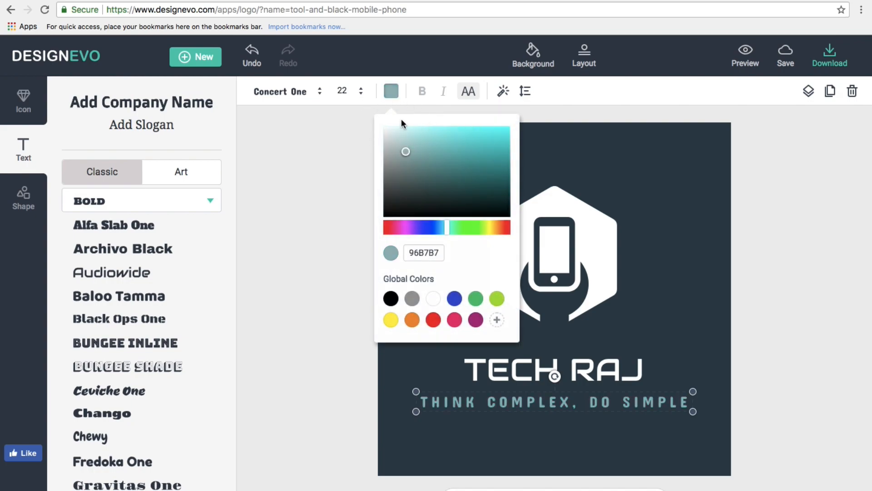
{"action": "left_click", "coordinate": [401, 142]}
{"action": "left_click", "coordinate": [398, 140]}
{"action": "left_click", "coordinate": [350, 143]}
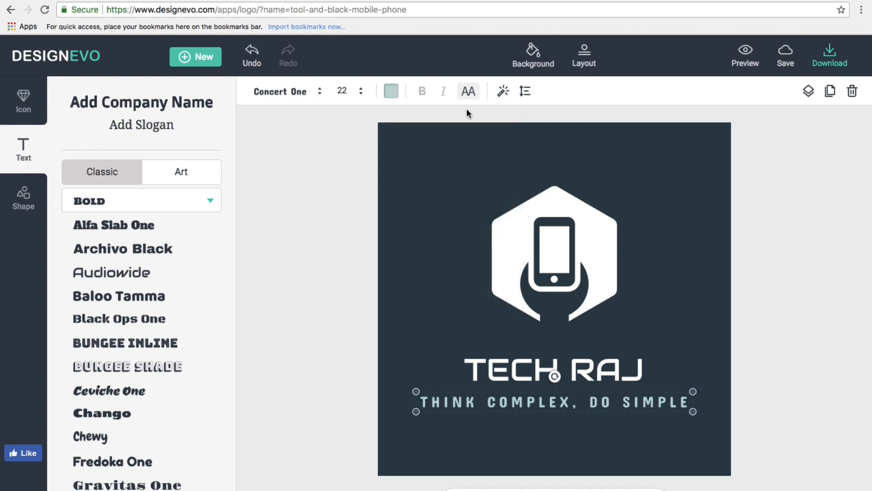
Give the slogan a black shadow with blur 67 and a thin gold outline.
{"action": "left_click", "coordinate": [503, 92]}
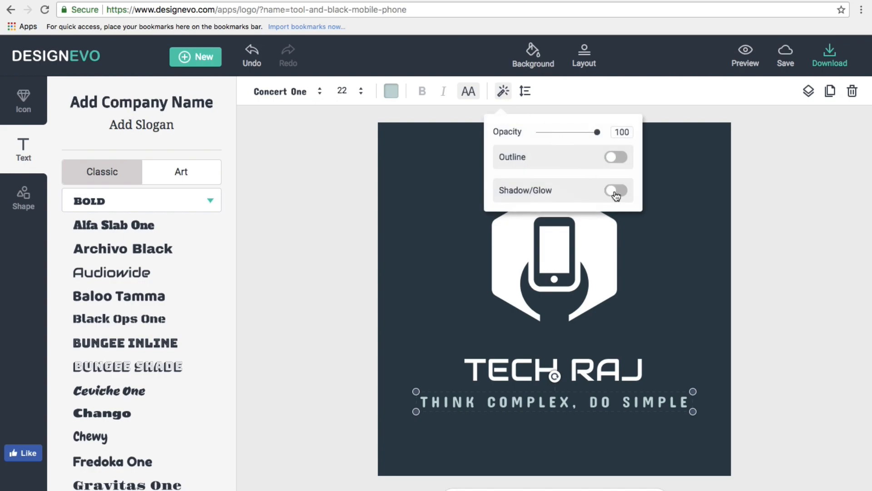
{"action": "left_click", "coordinate": [616, 191]}
{"action": "left_click_drag", "start_coordinate": [543, 234], "coordinate": [555, 257]}
{"action": "left_click", "coordinate": [617, 158]}
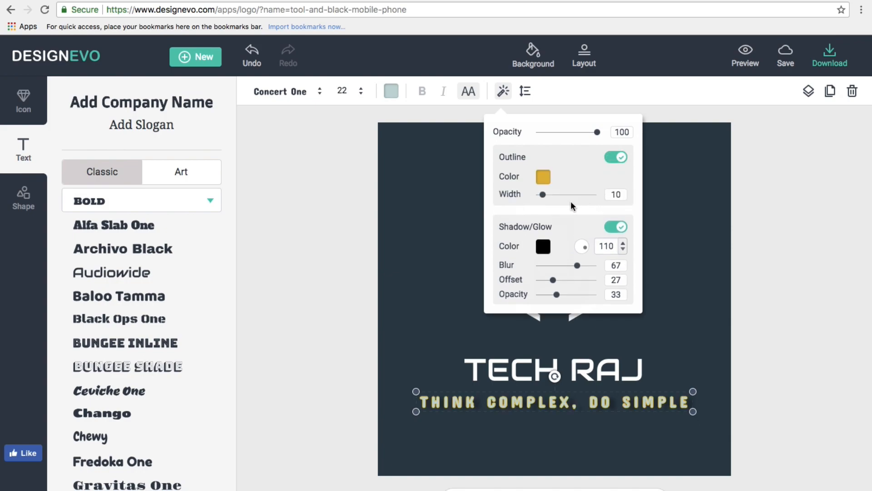
{"action": "left_click_drag", "start_coordinate": [543, 195], "coordinate": [541, 196]}
{"action": "left_click", "coordinate": [360, 364]}
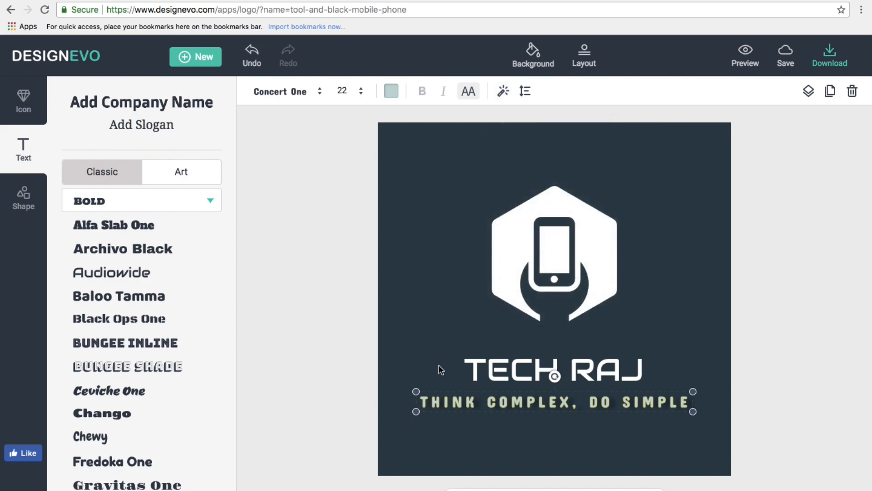
Add a gold outline of width 9 to the TECH RAJ name.
{"action": "left_click", "coordinate": [507, 370]}
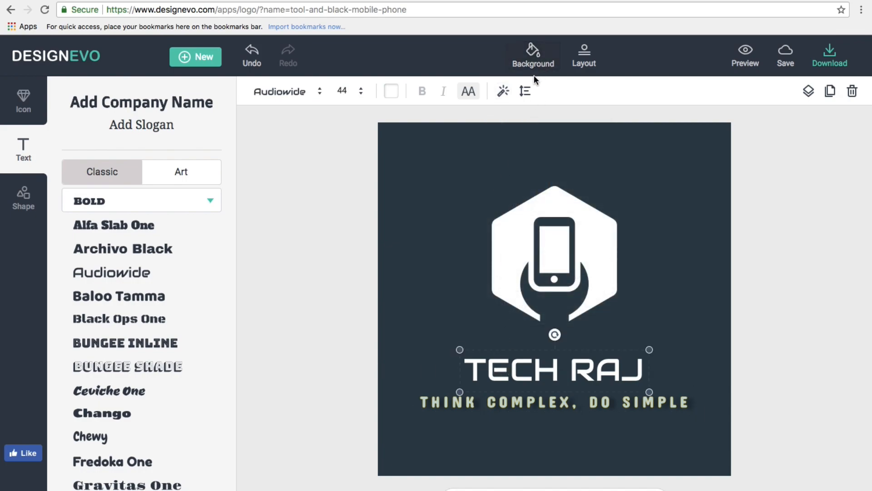
{"action": "left_click", "coordinate": [507, 92]}
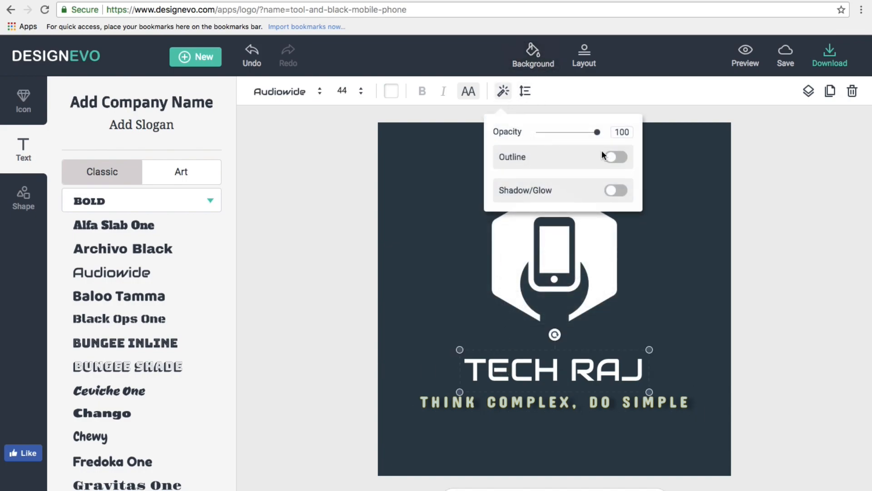
{"action": "left_click", "coordinate": [618, 157]}
{"action": "left_click_drag", "start_coordinate": [542, 195], "coordinate": [543, 198]}
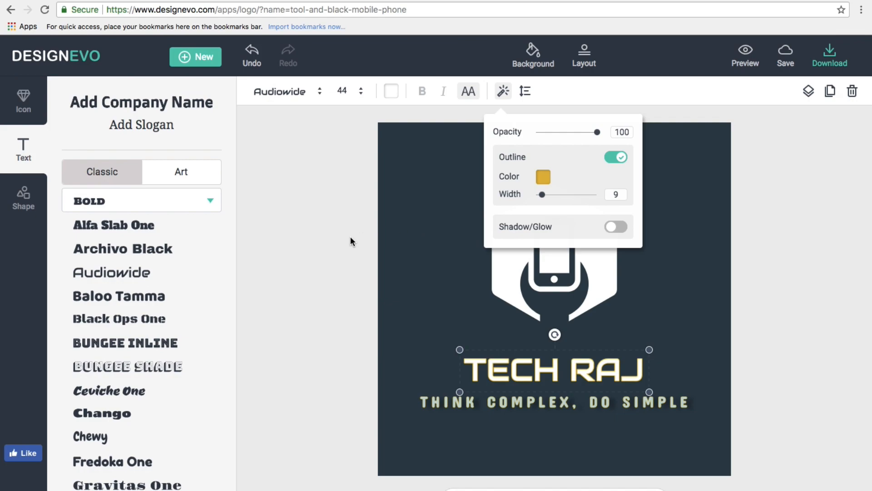
{"action": "left_click", "coordinate": [305, 254]}
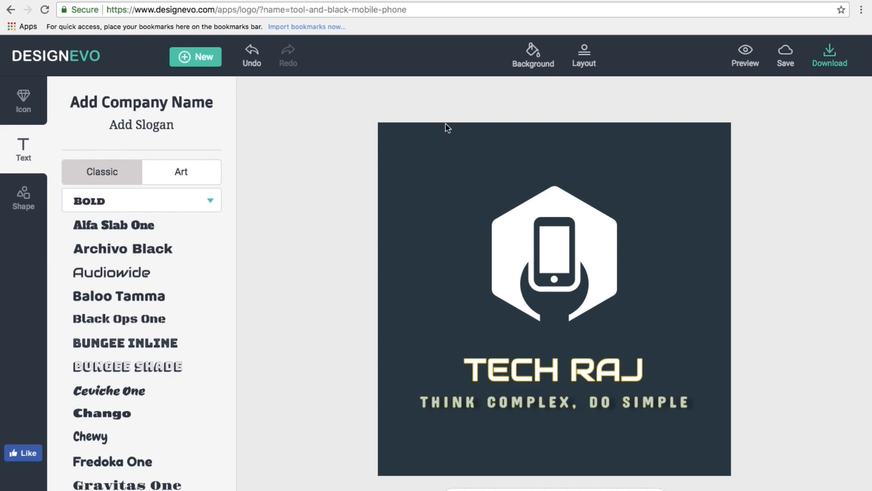
{"action": "left_click", "coordinate": [533, 66]}
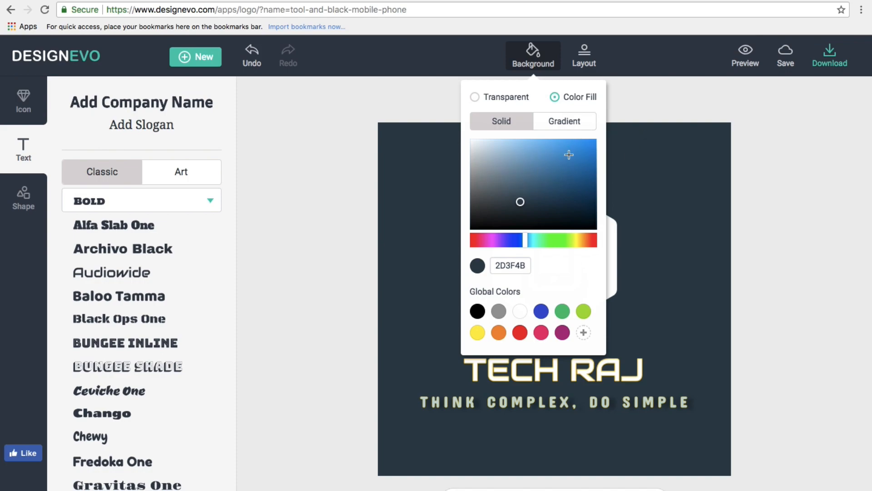
{"action": "left_click", "coordinate": [303, 218]}
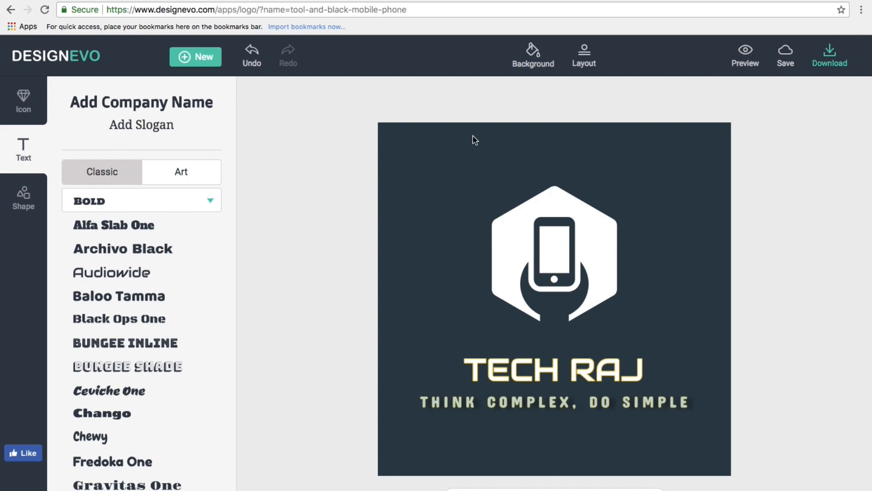
{"action": "left_click", "coordinate": [533, 59]}
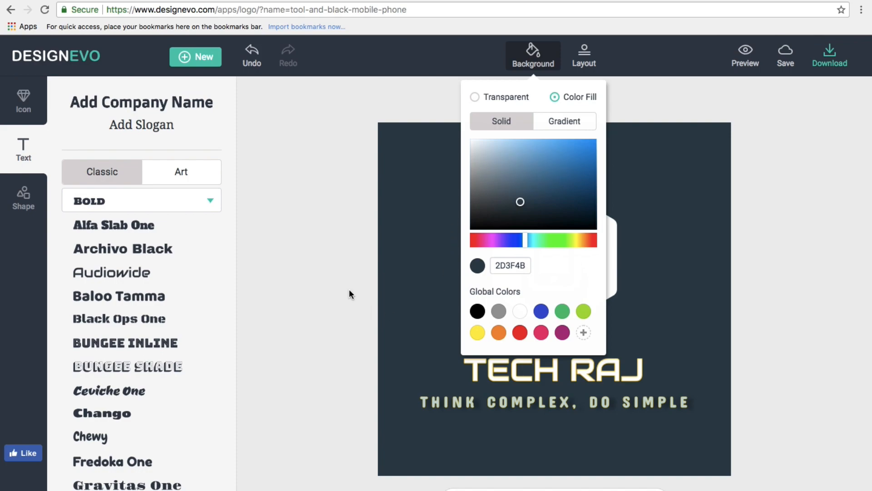
{"action": "left_click", "coordinate": [303, 292]}
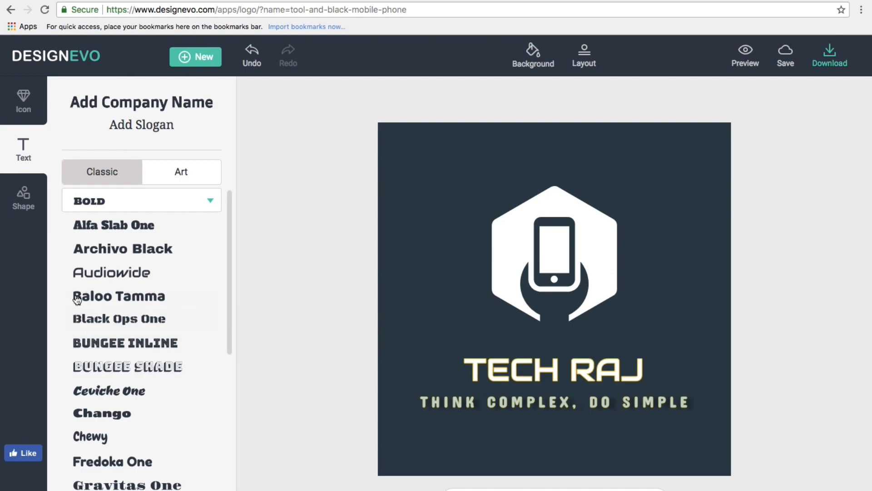
Try a Passion One 'Type anything here' text, delete it, then bring up the icon search.
{"action": "scroll", "coordinate": [132, 400], "scroll_direction": "down", "scroll_amount": 2}
{"action": "scroll", "coordinate": [132, 400], "scroll_direction": "down", "scroll_amount": 10}
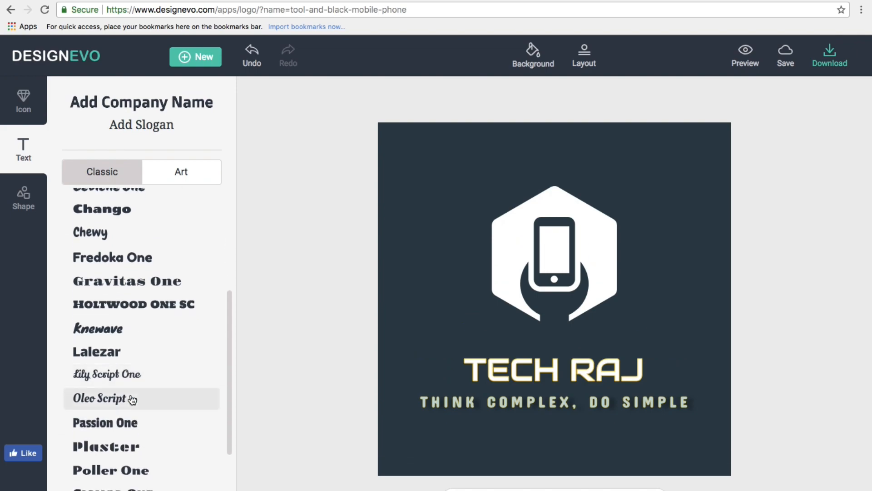
{"action": "left_click", "coordinate": [126, 353]}
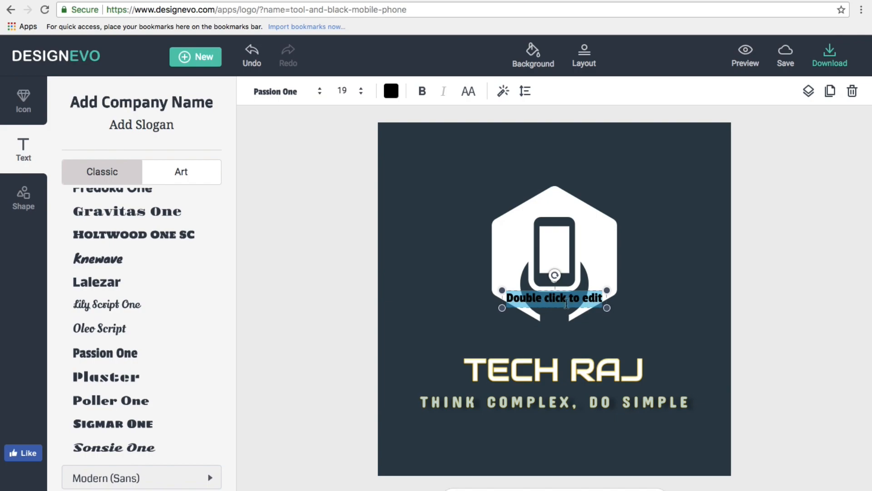
{"action": "type", "text": "Type any"}
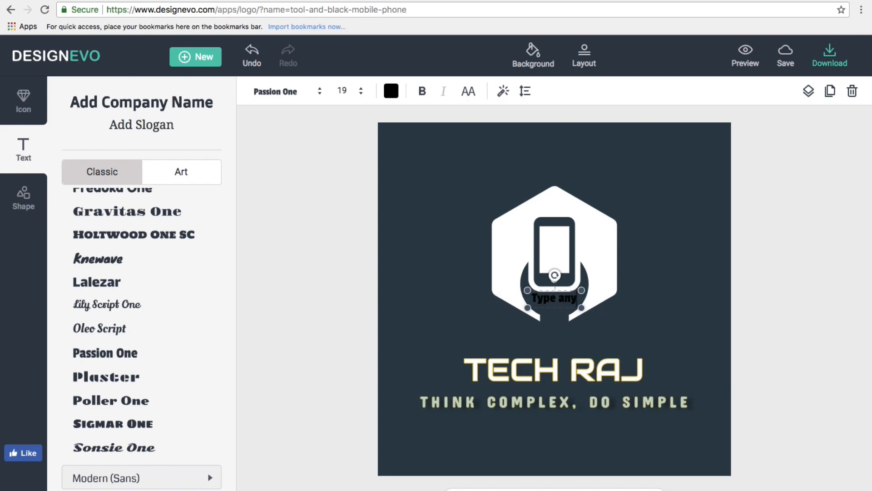
{"action": "type", "text": "thing here"}
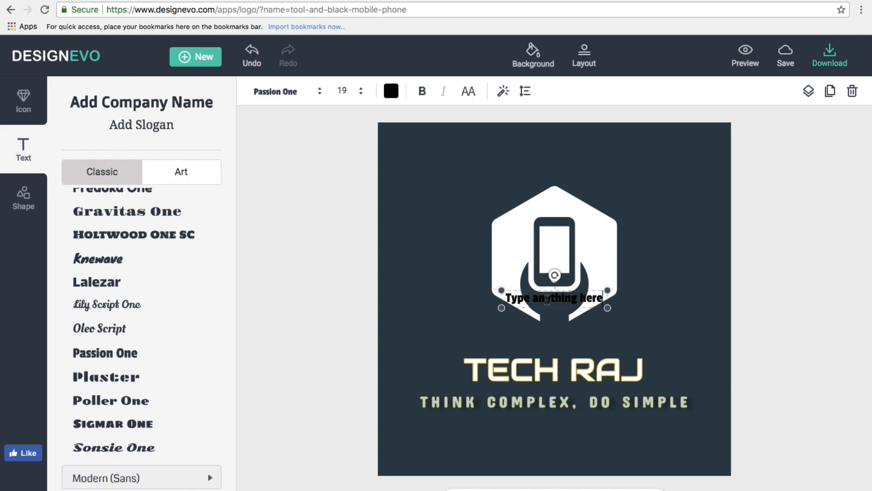
{"action": "left_click", "coordinate": [472, 282]}
{"action": "left_click", "coordinate": [537, 306]}
{"action": "left_click_drag", "start_coordinate": [522, 300], "coordinate": [522, 342]}
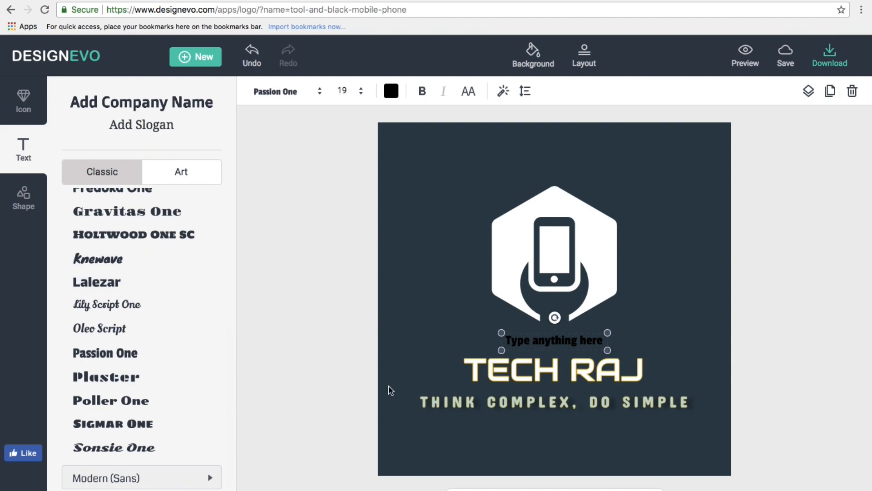
{"action": "key", "text": "Delete"}
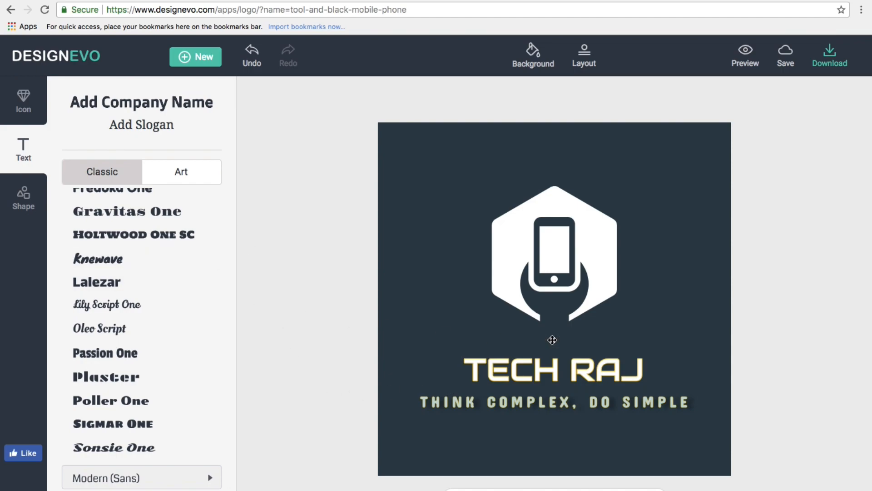
{"action": "left_click", "coordinate": [19, 117]}
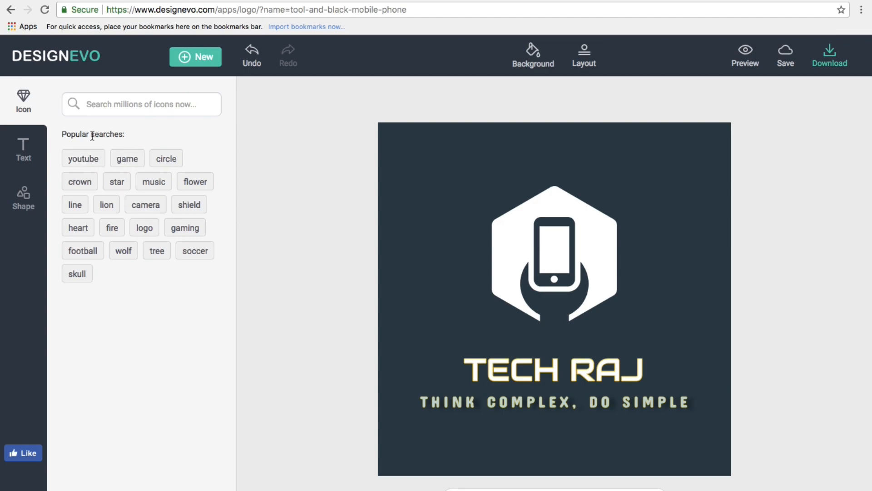
Add a black play icon from the 'youtube' search, centred beneath the slogan.
{"action": "left_click", "coordinate": [79, 161]}
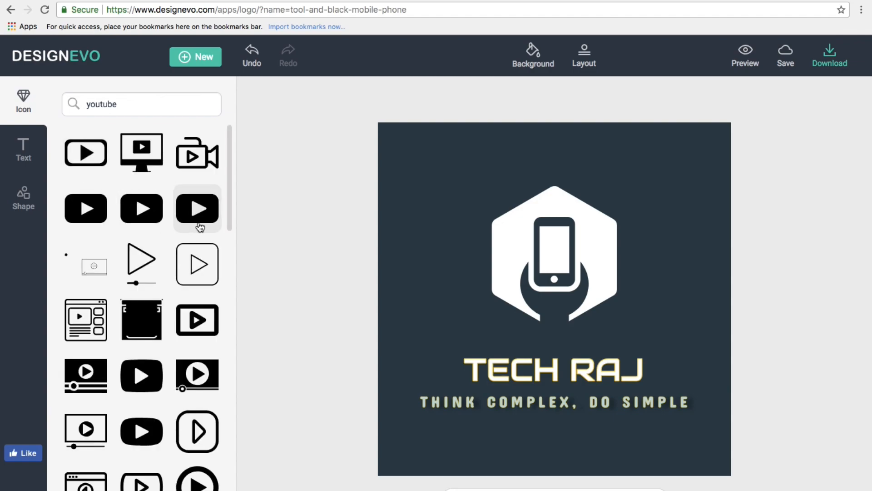
{"action": "left_click", "coordinate": [193, 215]}
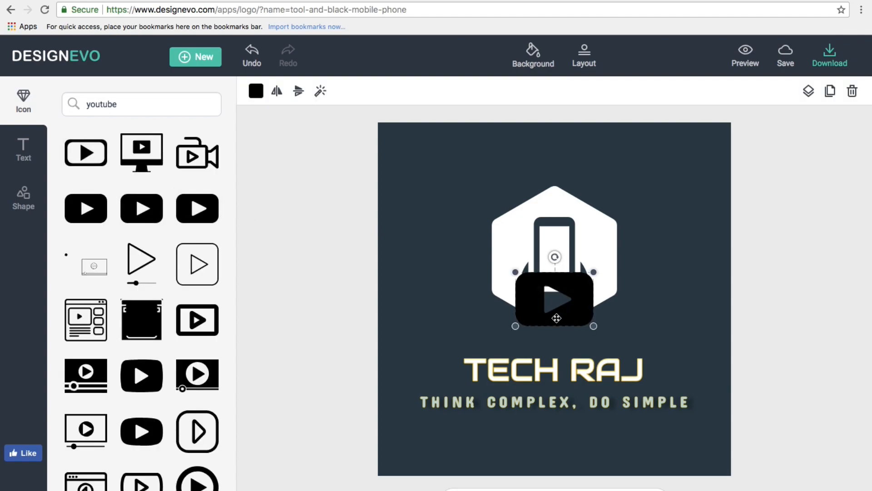
{"action": "mouse_move", "coordinate": [549, 304]}
{"action": "left_mouse_down"}
{"action": "mouse_move", "coordinate": [551, 195]}
{"action": "mouse_move", "coordinate": [542, 304]}
{"action": "left_mouse_up"}
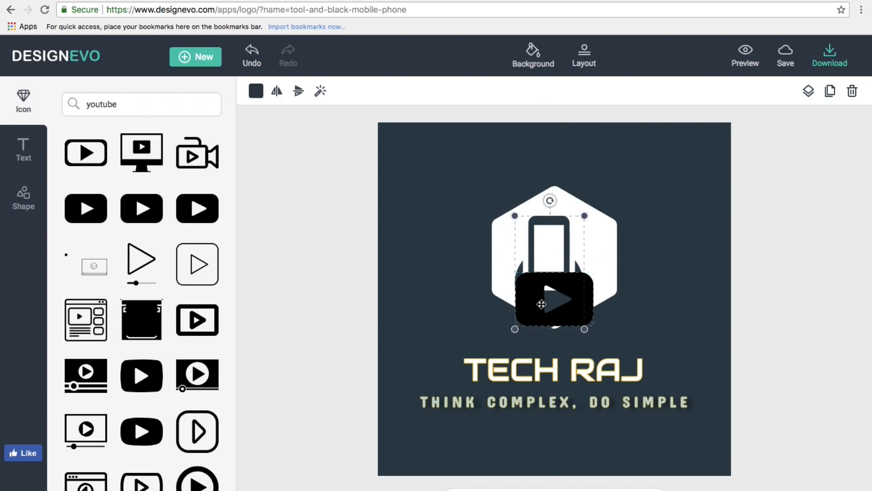
{"action": "key", "text": "ctrl+z"}
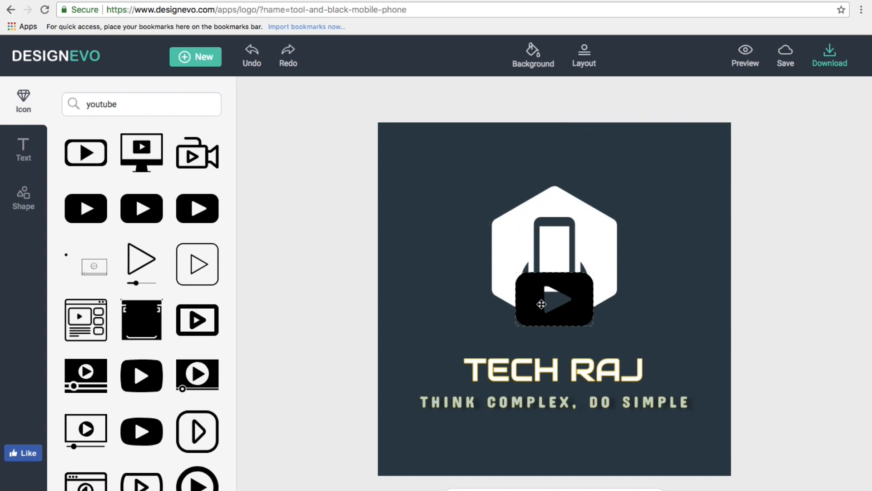
{"action": "left_click", "coordinate": [586, 324]}
{"action": "left_click_drag", "start_coordinate": [556, 318], "coordinate": [576, 462]}
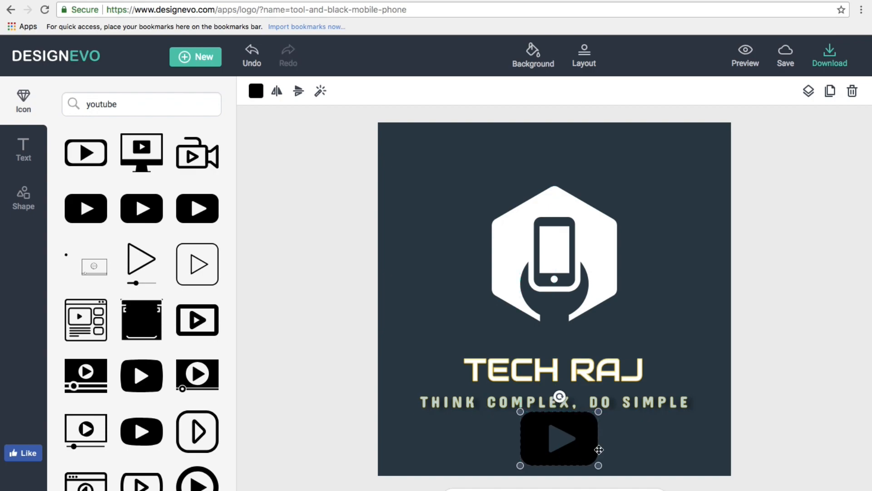
{"action": "left_click", "coordinate": [708, 350]}
{"action": "left_click_drag", "start_coordinate": [592, 423], "coordinate": [591, 426]}
{"action": "left_click", "coordinate": [681, 352]}
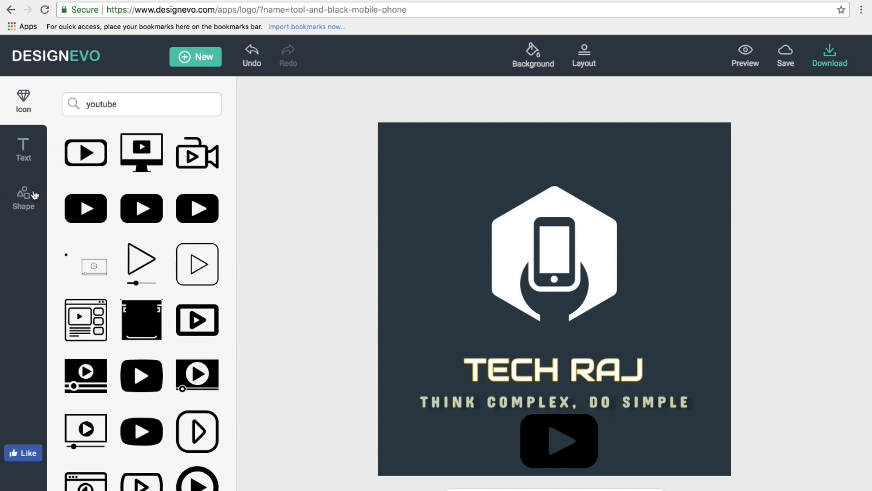
Browse the Shape badges, then preview the logo on business card, letterhead, notebook and website mockups.
{"action": "left_click", "coordinate": [11, 199]}
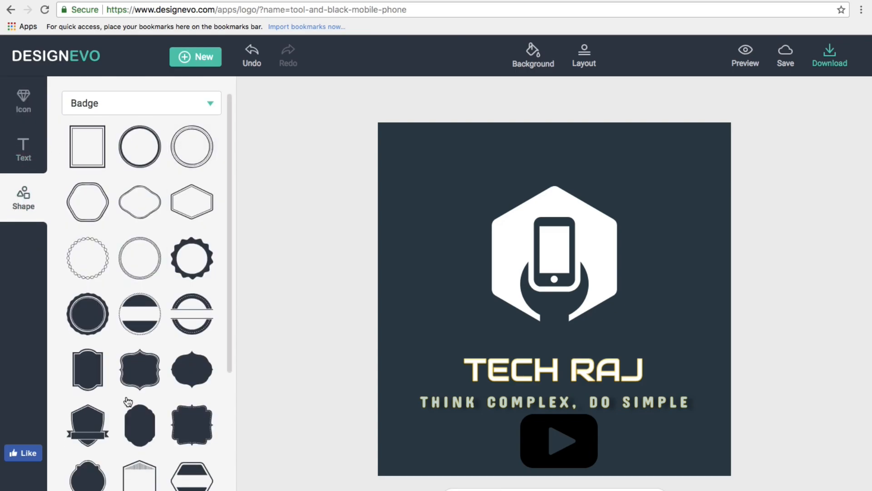
{"action": "scroll", "coordinate": [127, 399], "scroll_direction": "down", "scroll_amount": 5}
{"action": "scroll", "coordinate": [127, 400], "scroll_direction": "up", "scroll_amount": 5}
{"action": "scroll", "coordinate": [127, 401], "scroll_direction": "down", "scroll_amount": 5}
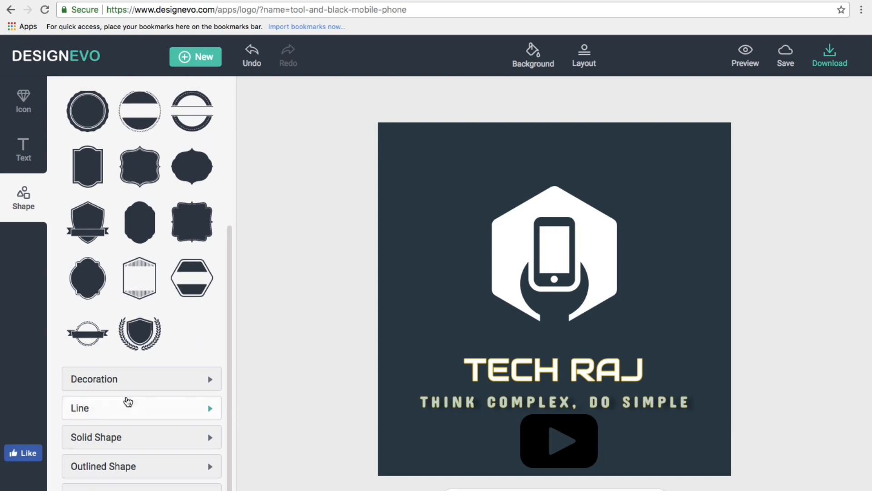
{"action": "scroll", "coordinate": [128, 400], "scroll_direction": "up", "scroll_amount": 4}
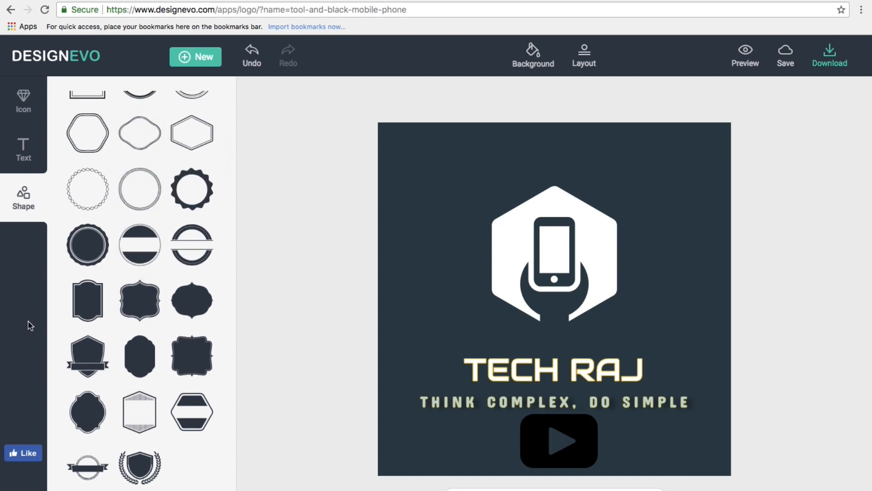
{"action": "scroll", "coordinate": [214, 185], "scroll_direction": "up", "scroll_amount": 2}
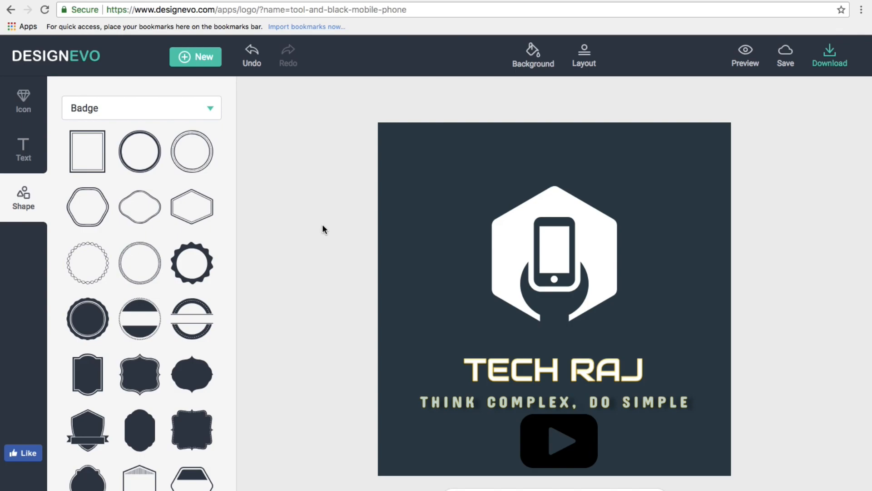
{"action": "left_click", "coordinate": [743, 68]}
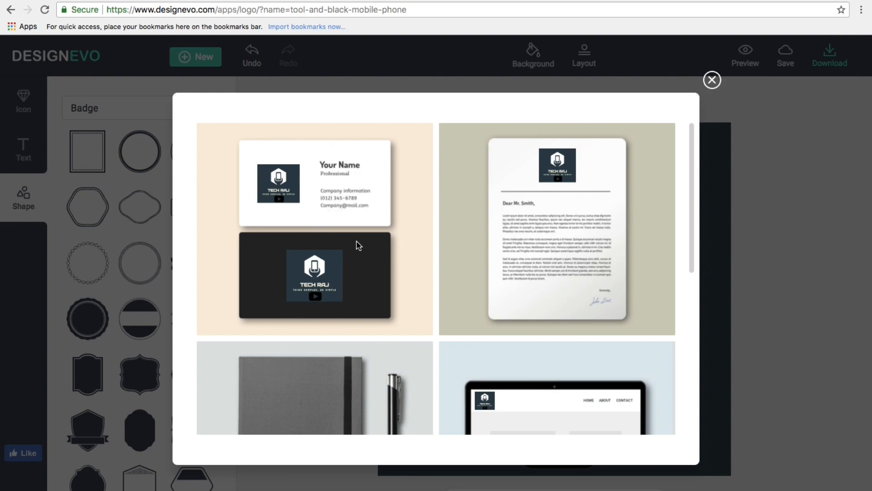
Close the mockup preview and delete the play-button shape beneath the slogan.
{"action": "scroll", "coordinate": [525, 267], "scroll_direction": "down", "scroll_amount": 5}
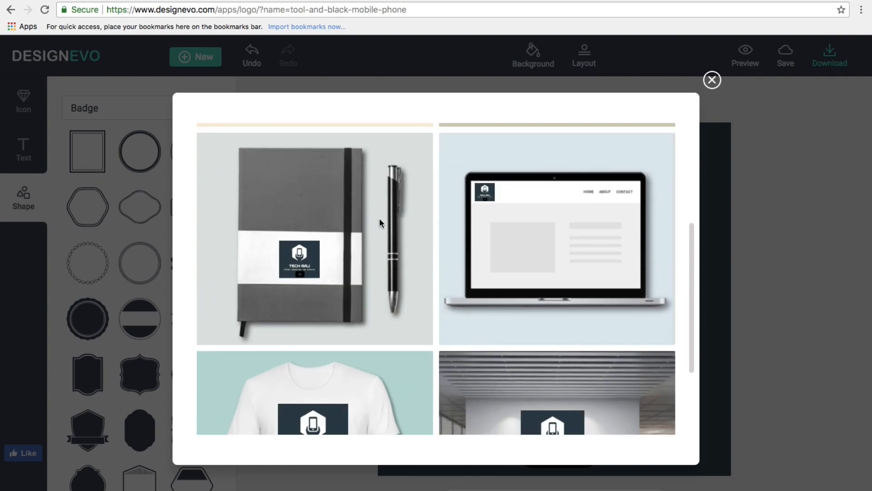
{"action": "scroll", "coordinate": [268, 338], "scroll_direction": "down", "scroll_amount": 2}
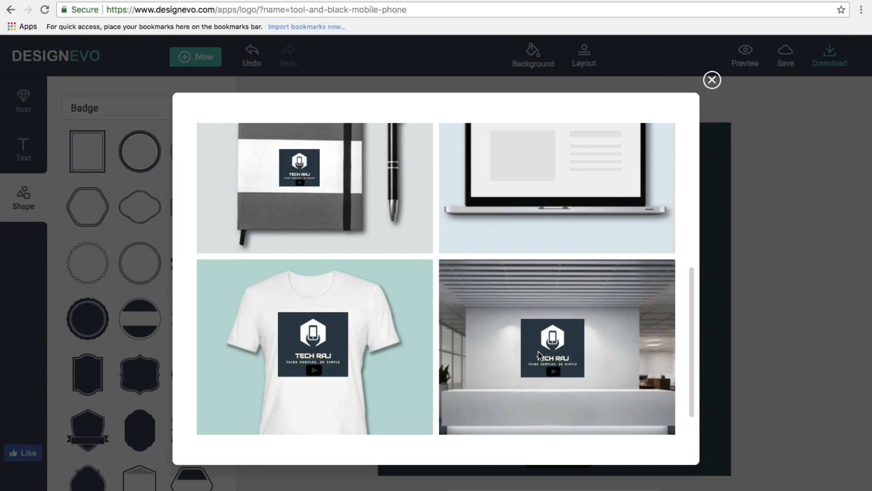
{"action": "scroll", "coordinate": [528, 277], "scroll_direction": "up", "scroll_amount": 7}
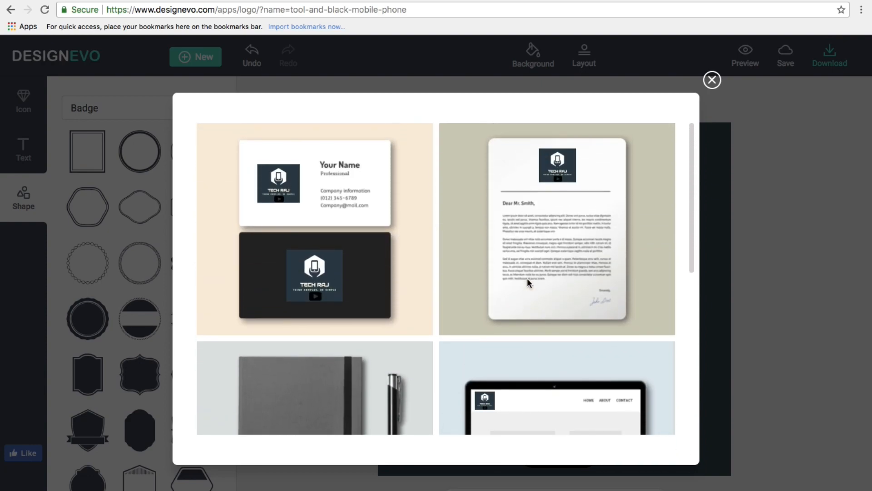
{"action": "scroll", "coordinate": [527, 278], "scroll_direction": "down", "scroll_amount": 3}
{"action": "scroll", "coordinate": [527, 278], "scroll_direction": "up", "scroll_amount": 3}
{"action": "left_click", "coordinate": [711, 80]}
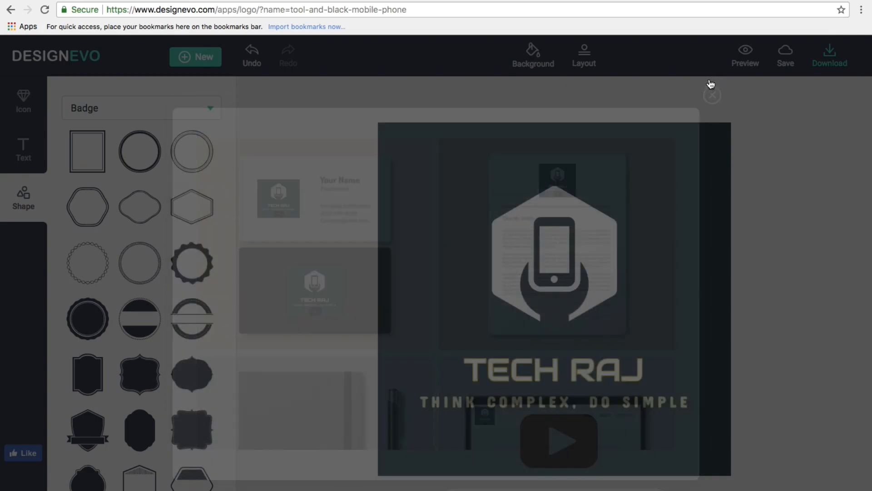
{"action": "left_click", "coordinate": [551, 455]}
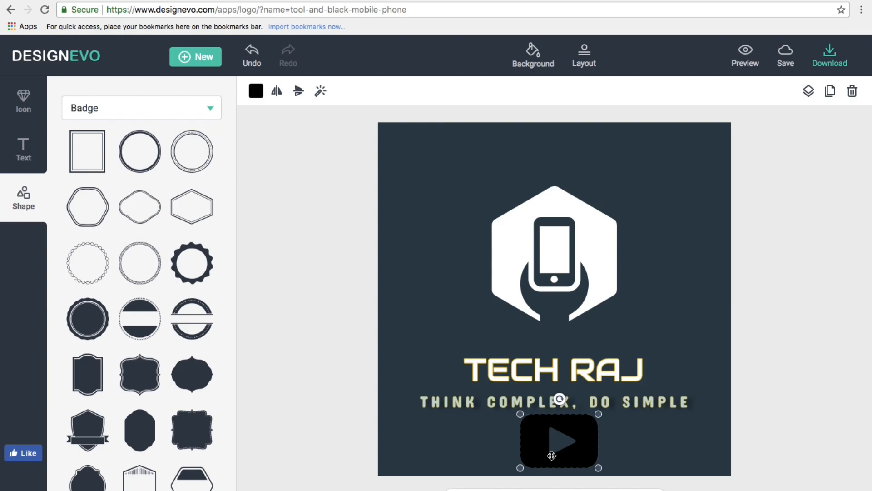
{"action": "key", "text": "Delete"}
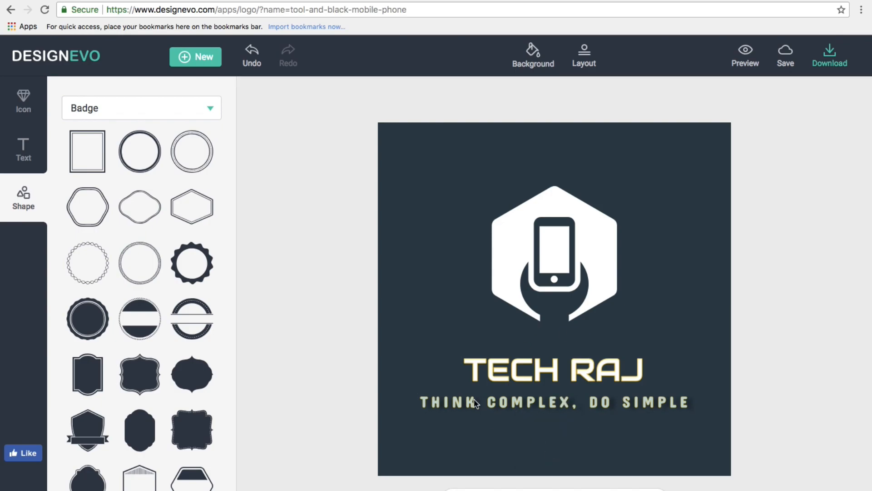
Check the TECH RAJ logo without the play icon in the mockup preview.
{"action": "left_click", "coordinate": [752, 58]}
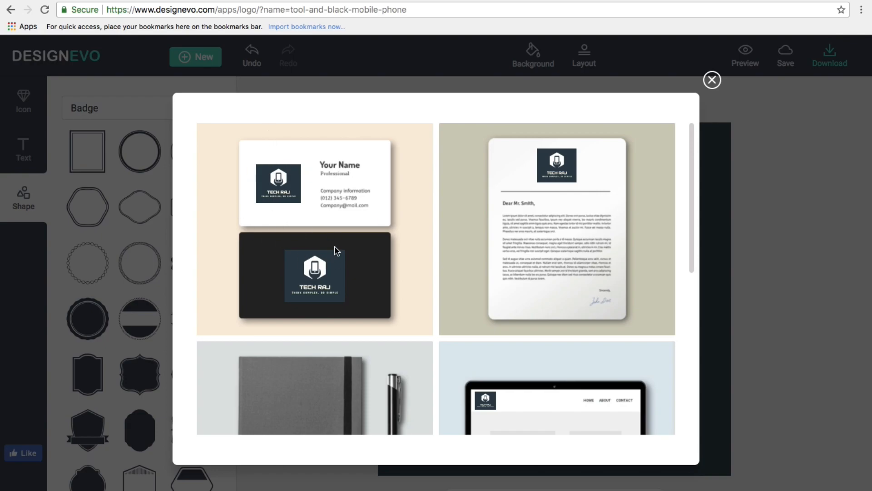
{"action": "scroll", "coordinate": [335, 247], "scroll_direction": "down", "scroll_amount": 6}
{"action": "scroll", "coordinate": [334, 247], "scroll_direction": "up", "scroll_amount": 6}
{"action": "left_click", "coordinate": [711, 81]}
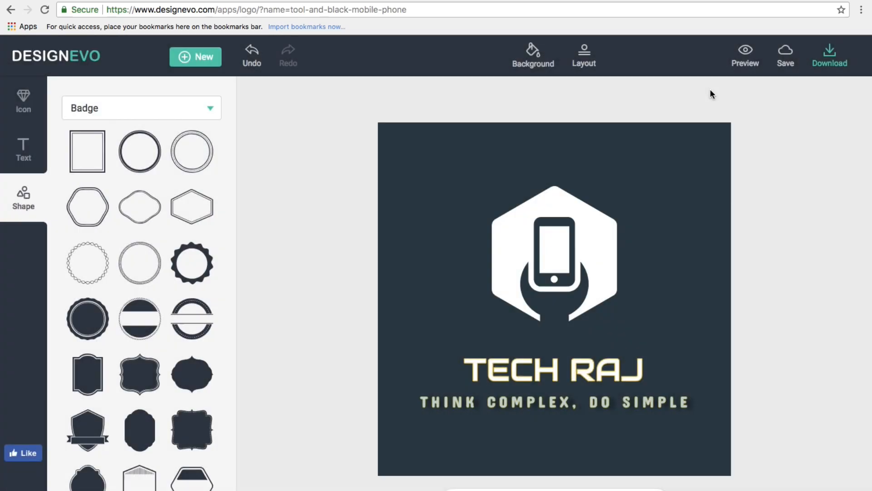
Bring up the logo download packages and review the Basic package's feature list.
{"action": "left_click", "coordinate": [827, 58]}
{"action": "scroll", "coordinate": [121, 411], "scroll_direction": "down", "scroll_amount": 5}
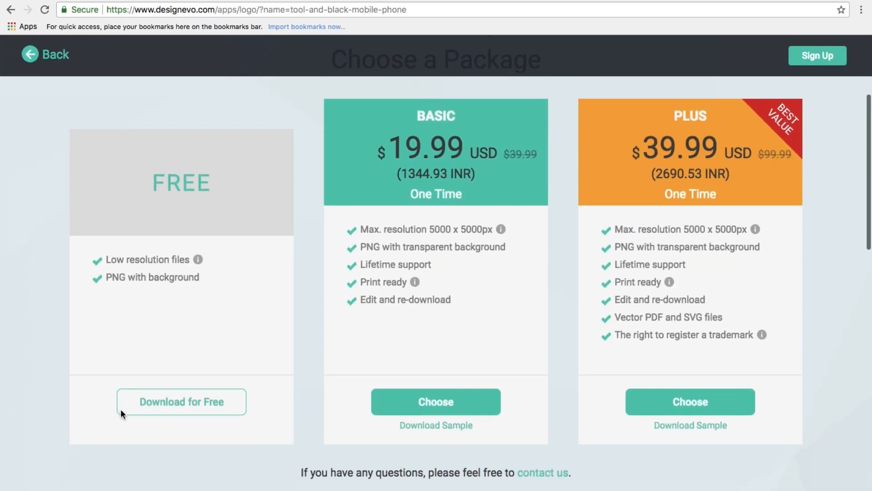
{"action": "scroll", "coordinate": [121, 412], "scroll_direction": "up", "scroll_amount": 2}
{"action": "scroll", "coordinate": [121, 411], "scroll_direction": "up", "scroll_amount": 1}
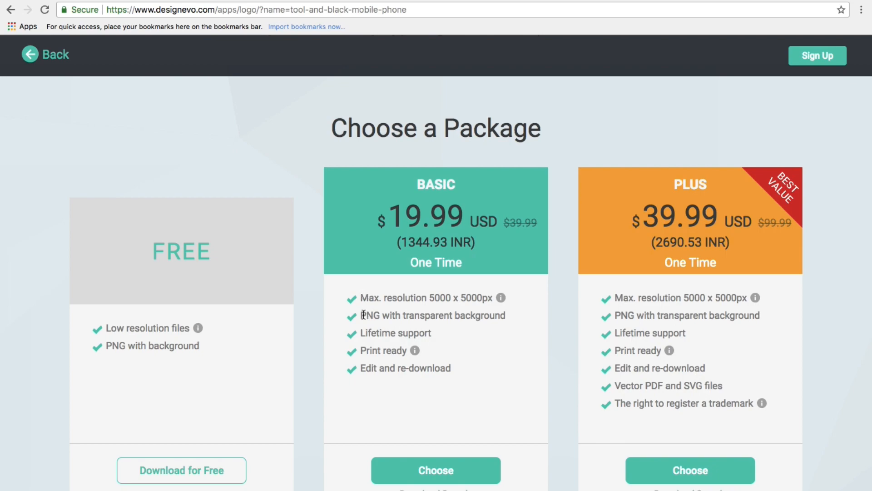
{"action": "left_click_drag", "start_coordinate": [364, 314], "coordinate": [451, 369]}
{"action": "left_click", "coordinate": [182, 253]}
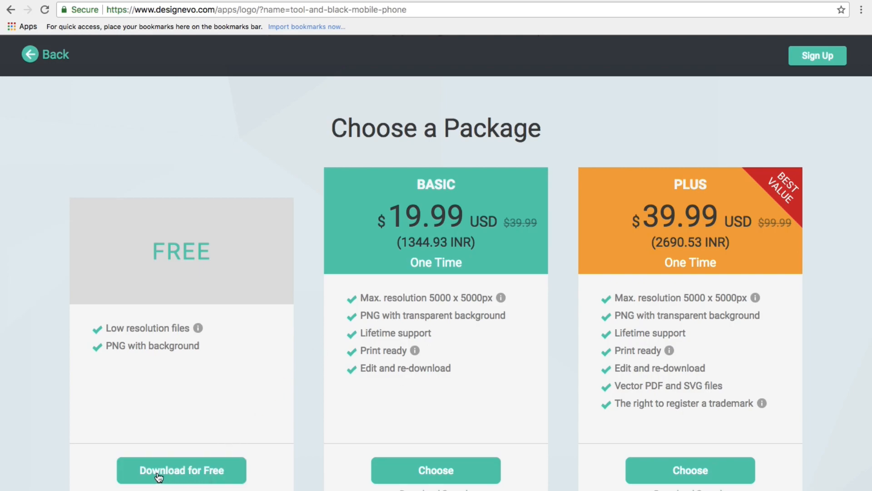
Take the free download, agreeing to give credit, to save logo (1).zip.
{"action": "left_click", "coordinate": [198, 475]}
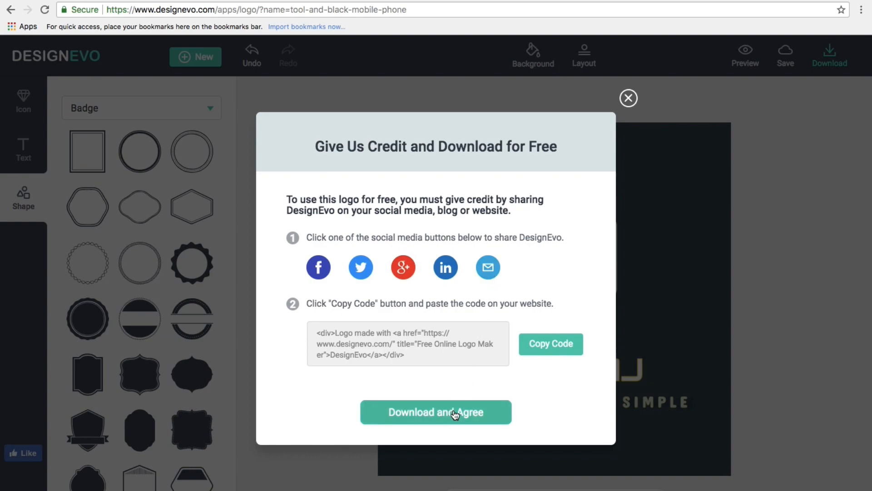
{"action": "left_click", "coordinate": [428, 416]}
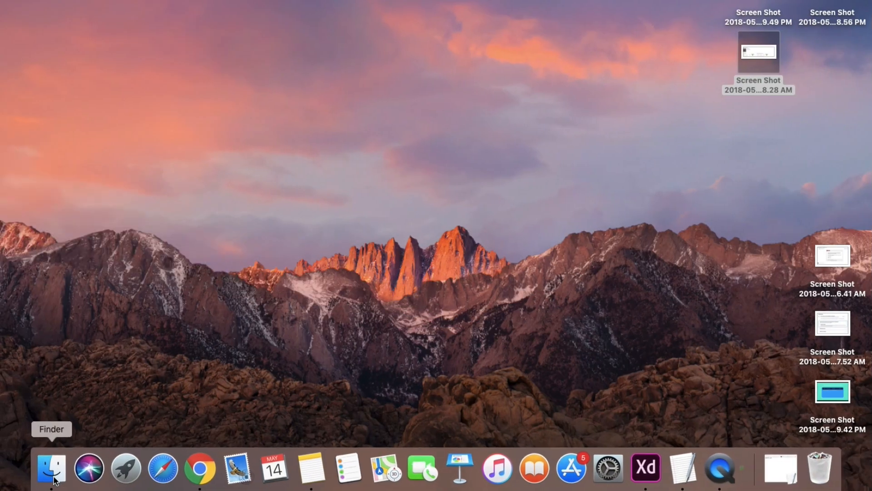
{"action": "left_click", "coordinate": [52, 468]}
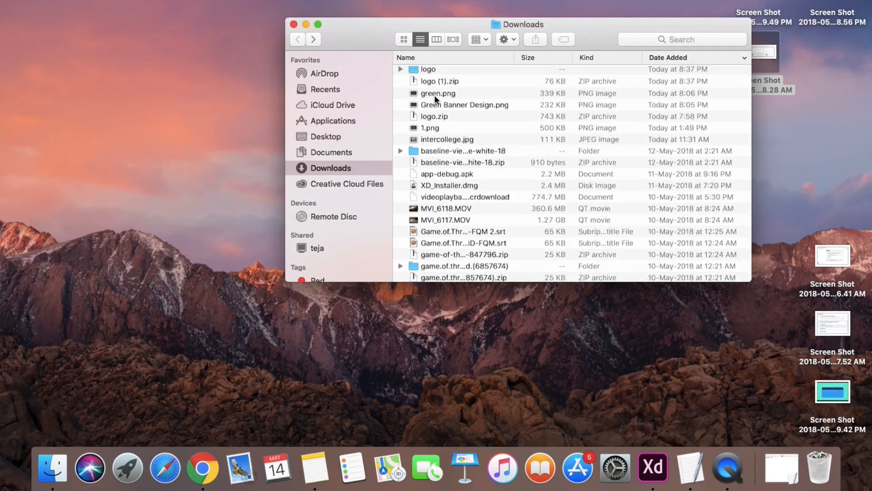
Open the downloaded logo folder and select logo.png beside logo.jpg and the readme.
{"action": "left_click", "coordinate": [438, 73]}
{"action": "double_click", "coordinate": [438, 69]}
{"action": "left_click_drag", "start_coordinate": [454, 116], "coordinate": [440, 68]}
{"action": "left_click", "coordinate": [448, 132]}
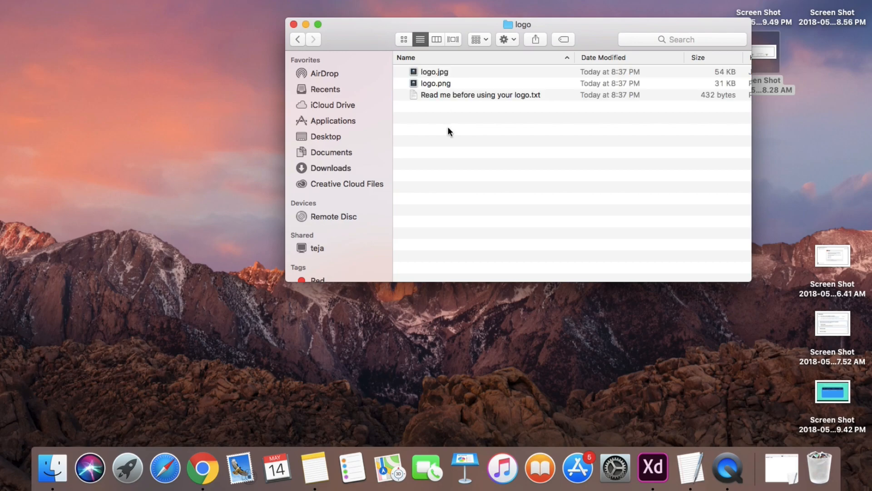
{"action": "left_click", "coordinate": [438, 72]}
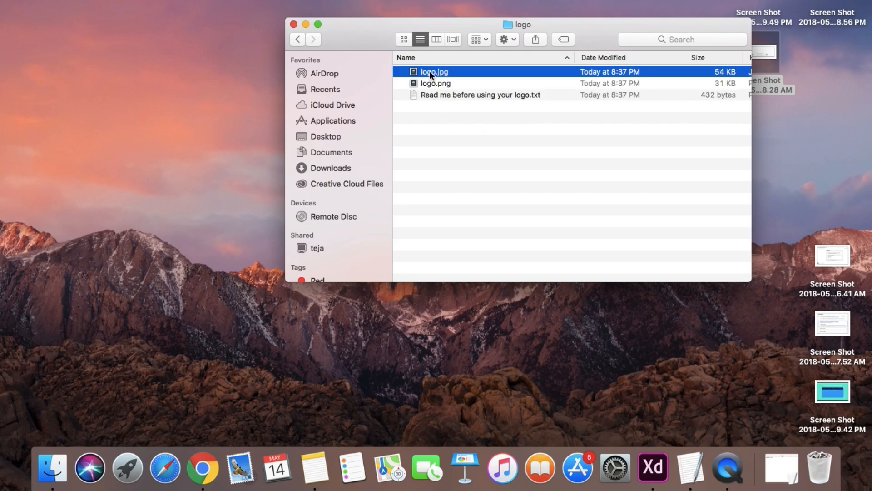
{"action": "left_click", "coordinate": [451, 82]}
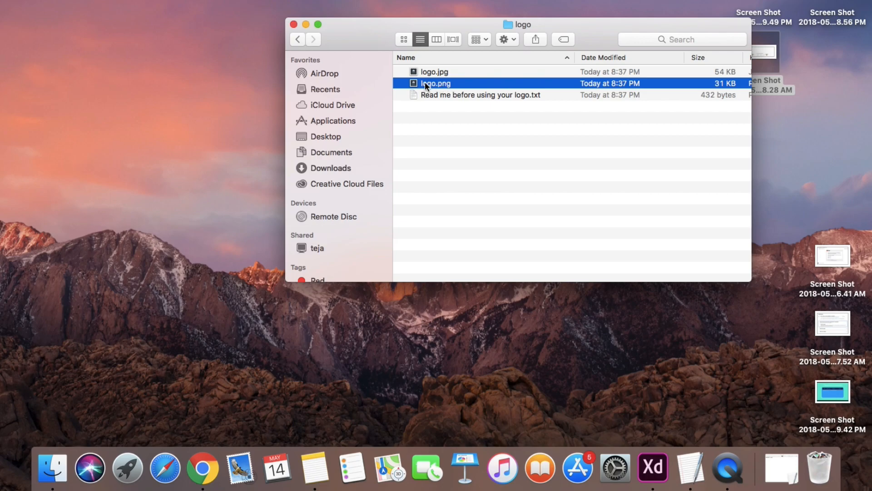
View logo.png in Preview at full screen, then return to the normal window.
{"action": "double_click", "coordinate": [440, 85]}
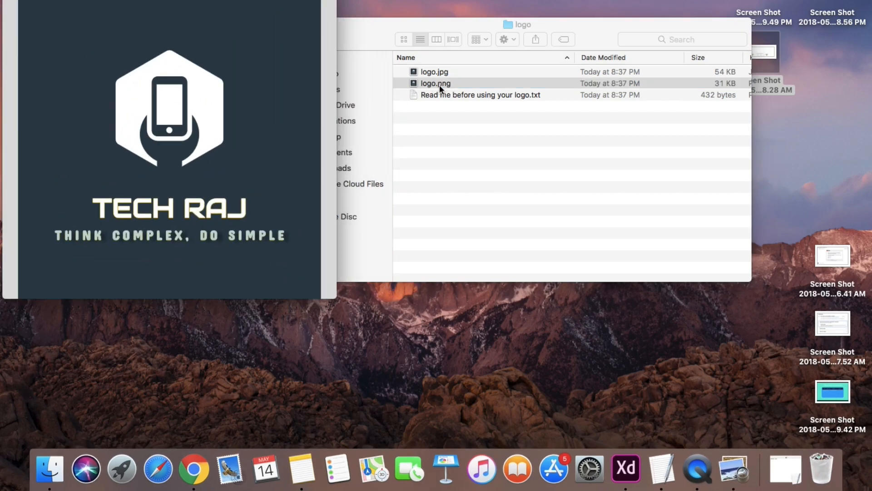
{"action": "key", "text": "ctrl+super+f"}
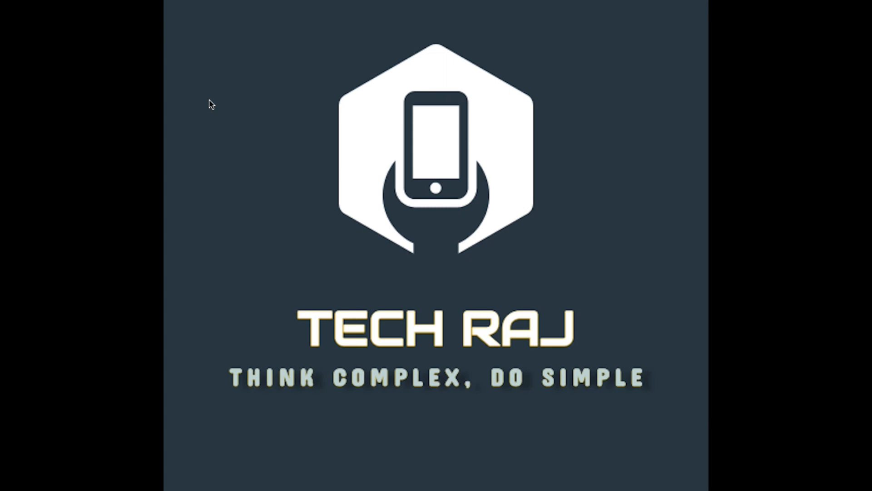
{"action": "key", "text": "ctrl+super+f"}
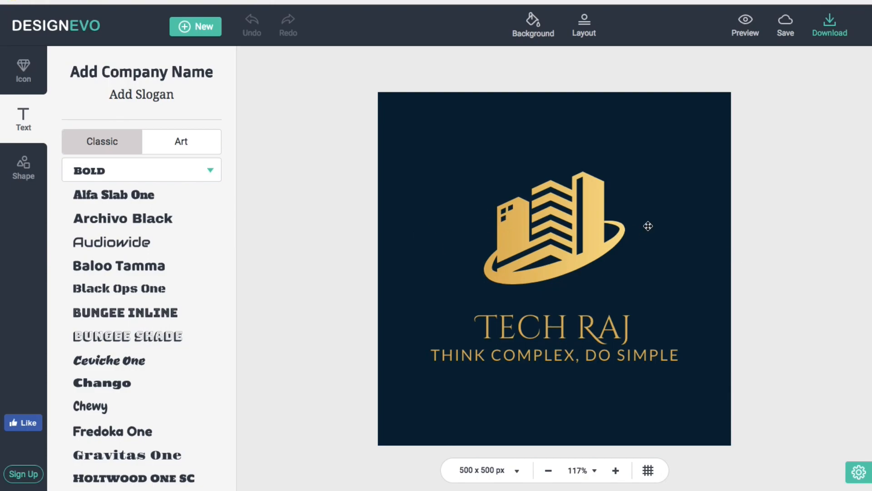
Choose the $19.99 Basic package and sign up with a new username to reach checkout.
{"action": "left_click", "coordinate": [834, 32]}
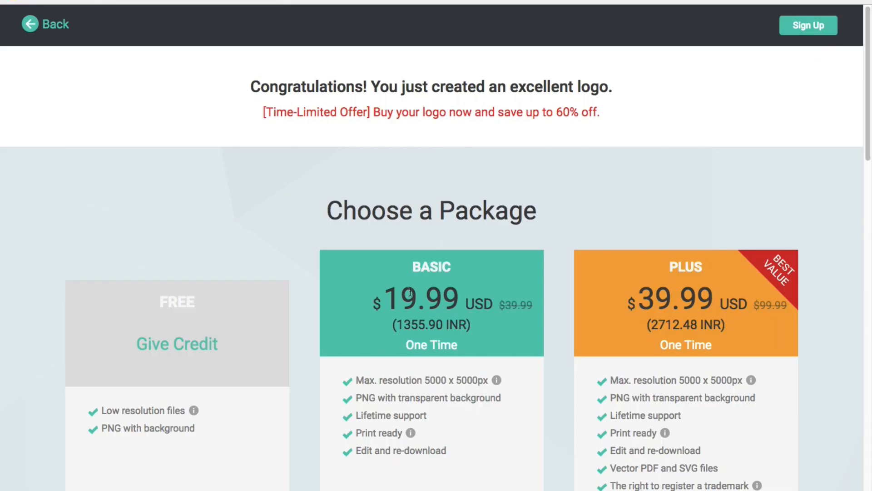
{"action": "scroll", "coordinate": [411, 300], "scroll_direction": "down", "scroll_amount": 3}
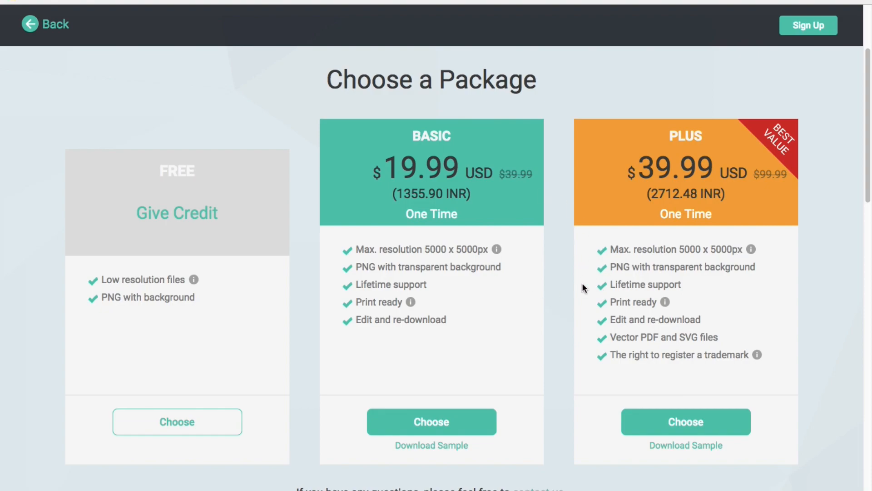
{"action": "double_click", "coordinate": [426, 138]}
{"action": "left_click_drag", "start_coordinate": [384, 167], "coordinate": [454, 168]}
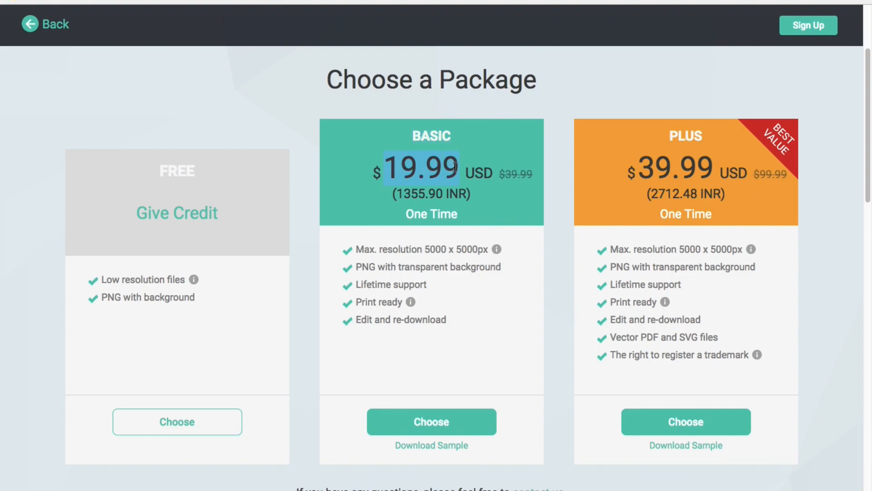
{"action": "left_click", "coordinate": [426, 416]}
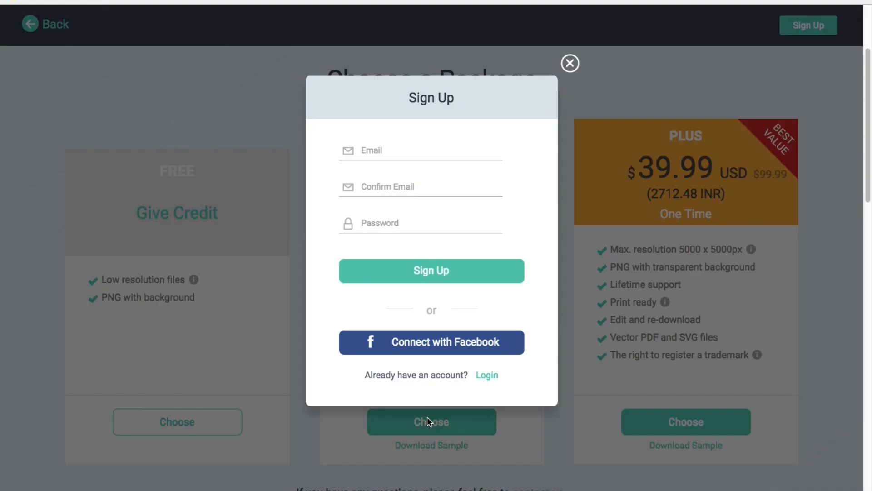
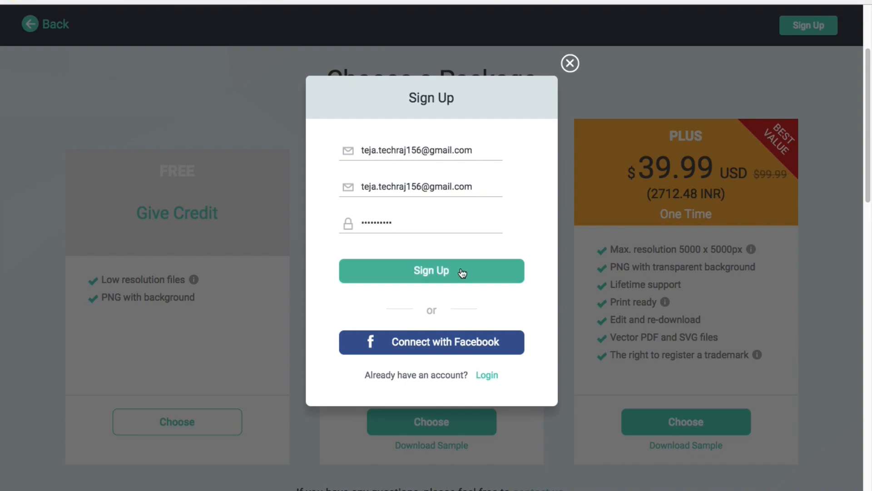
{"action": "left_click", "coordinate": [464, 274]}
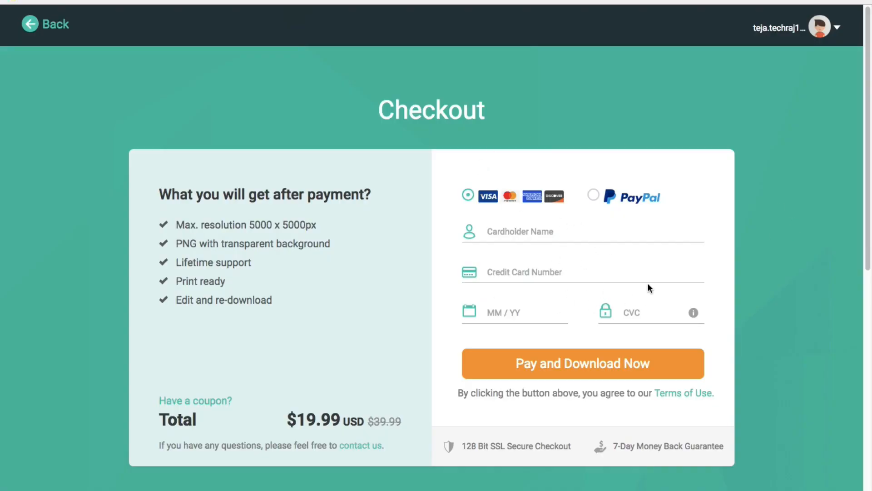
Paste and redeem a coupon code, cutting the Basic checkout total to $9.00.
{"action": "scroll", "coordinate": [647, 199], "scroll_direction": "down", "scroll_amount": 1}
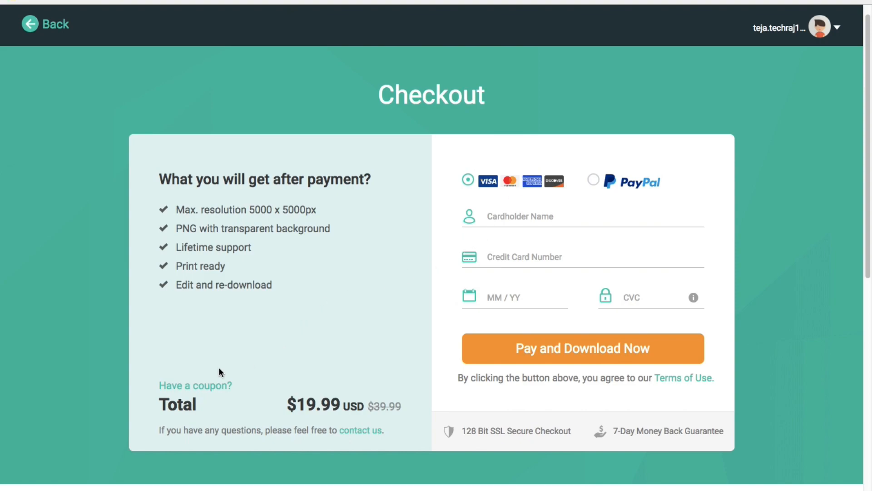
{"action": "left_click", "coordinate": [202, 387]}
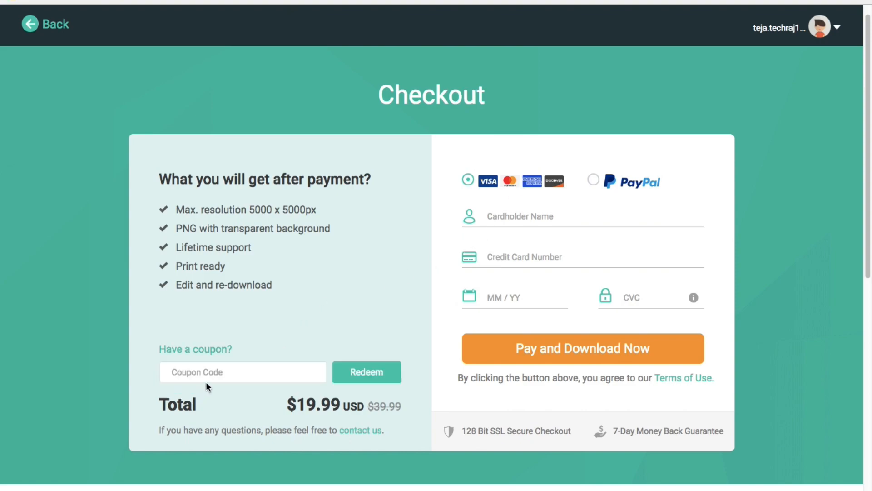
{"action": "right_click", "coordinate": [230, 375]}
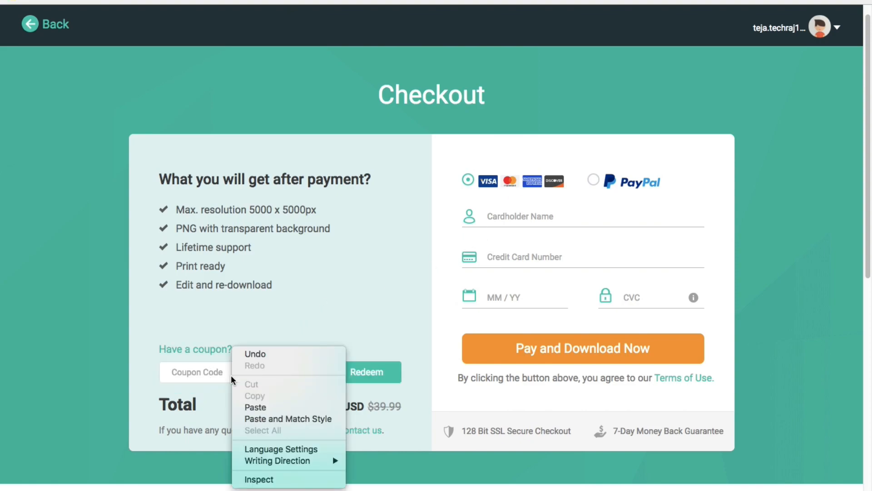
{"action": "left_click", "coordinate": [267, 407]}
{"action": "left_click", "coordinate": [356, 374]}
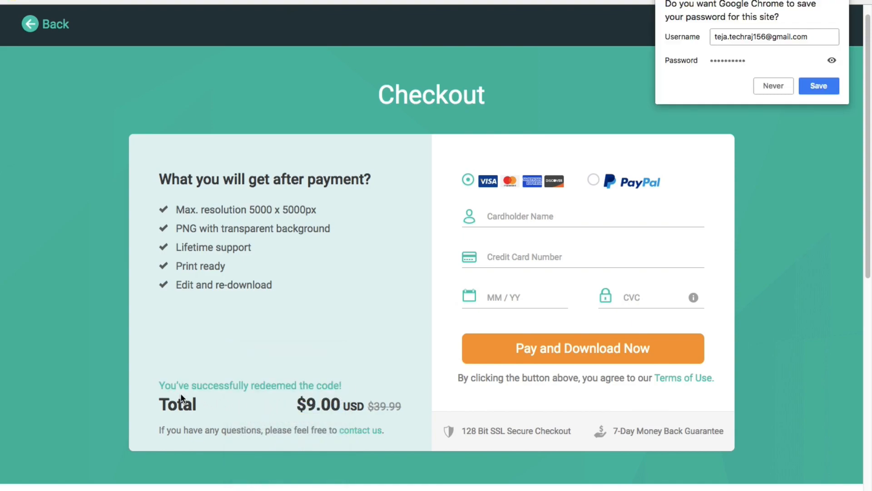
{"action": "left_click_drag", "start_coordinate": [159, 386], "coordinate": [342, 390]}
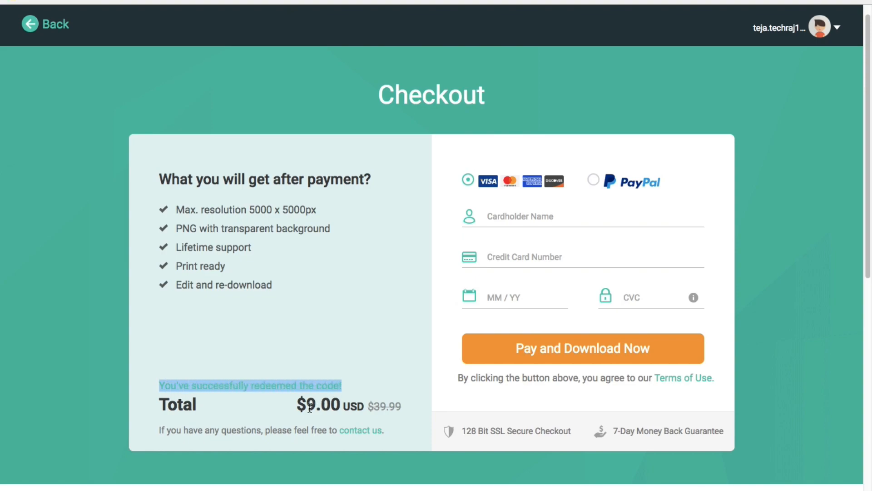
{"action": "left_click_drag", "start_coordinate": [309, 407], "coordinate": [340, 406]}
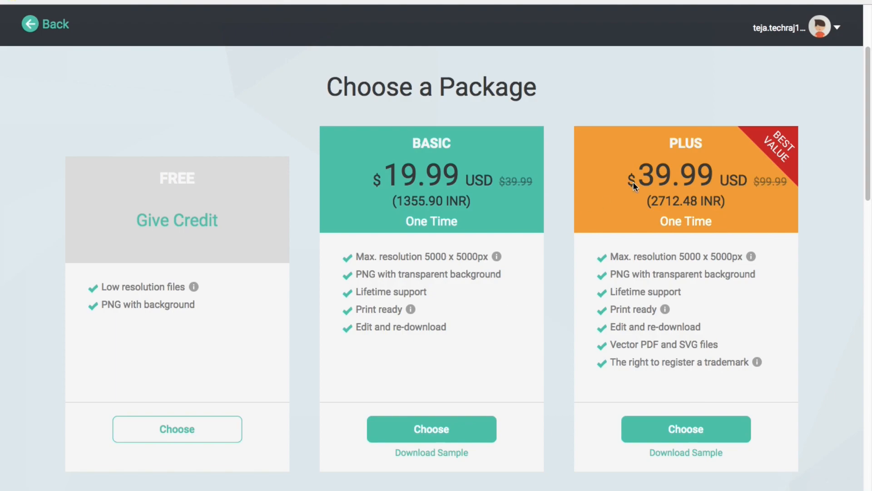
{"action": "left_click_drag", "start_coordinate": [641, 175], "coordinate": [719, 174]}
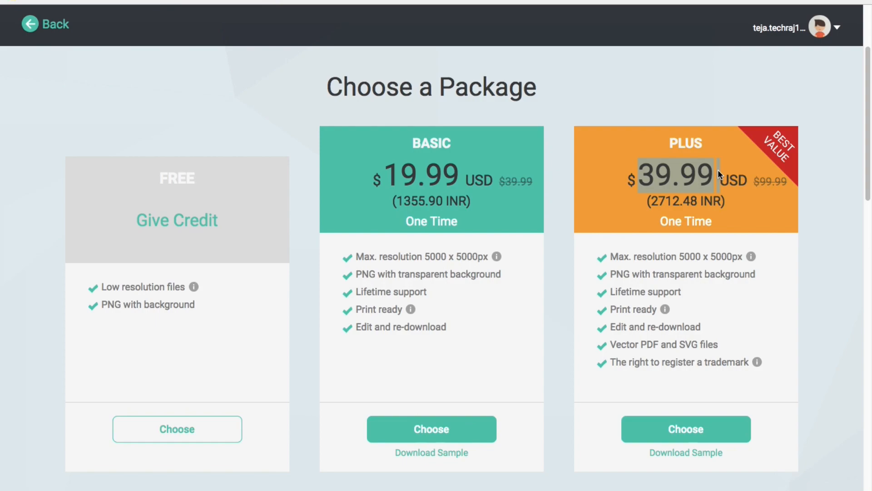